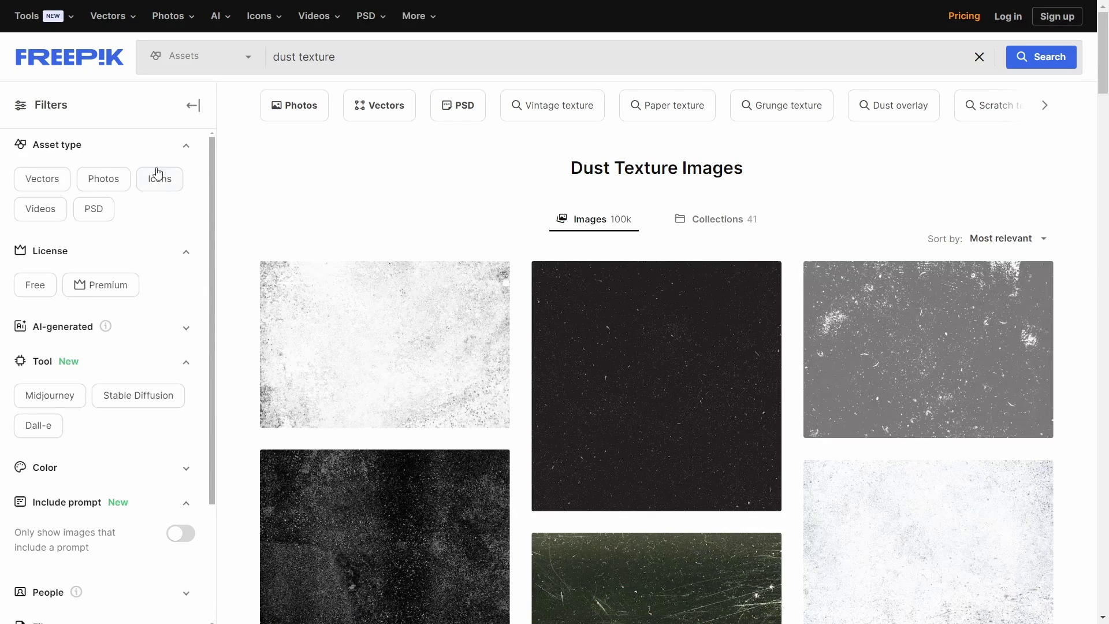
# Step: Scroll through the Freepik dust texture results to find a dark texture
pyautogui.scroll(-8, 420, 293)
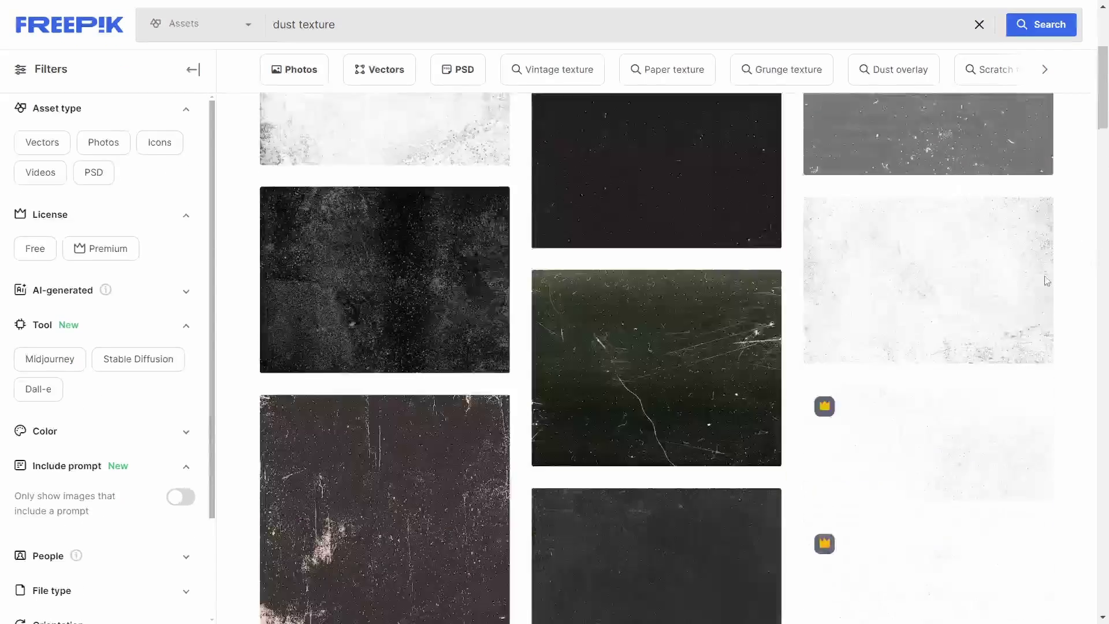
pyautogui.scroll(-6, 941, 272)
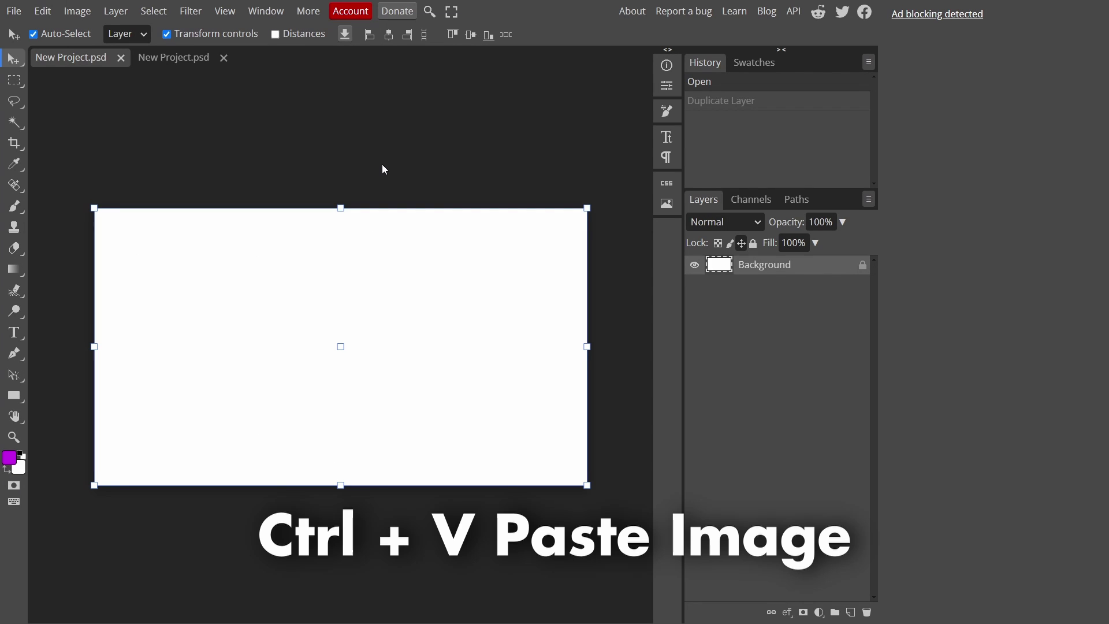
# Step: Paste the dark dust texture as Layer 1 and check its fit with the Crop tool
pyautogui.hotkey('ctrl', 'v')
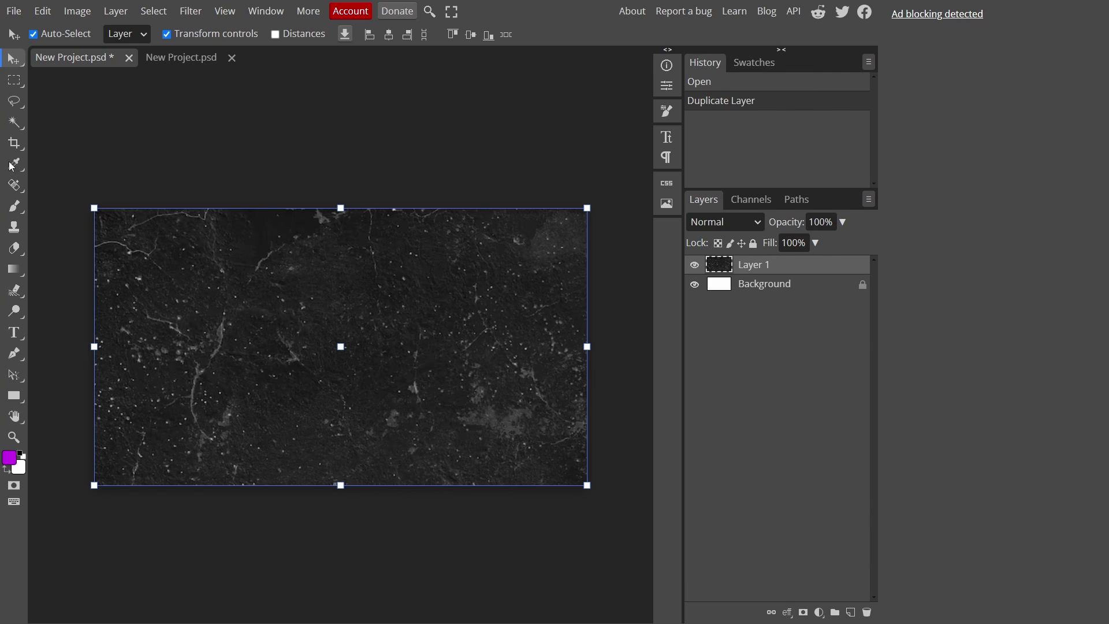
pyautogui.click(7, 144)
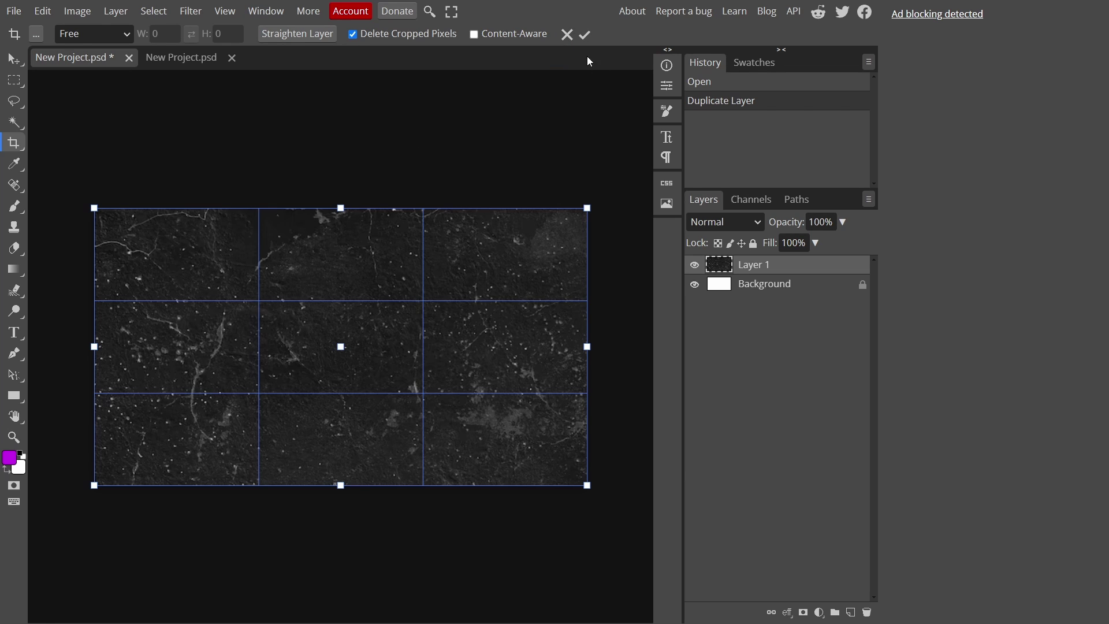
# Step: Place the capitalised text MELTING left of canvas centre, ready for Bebas Neue Bold styling
pyautogui.press('v')
pyautogui.press('t')
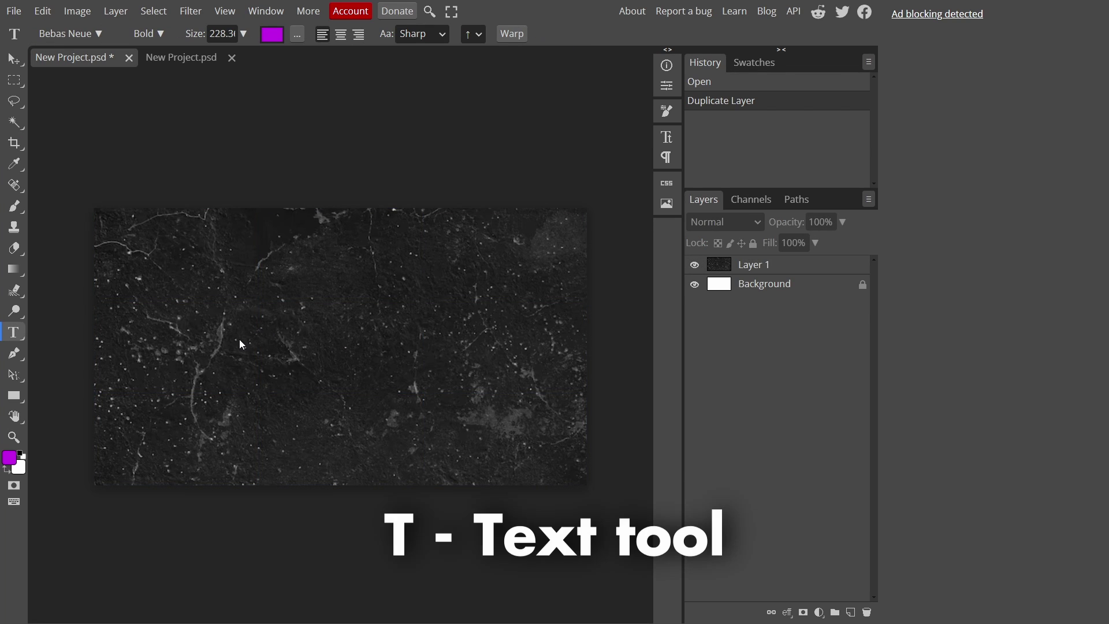
pyautogui.click(233, 357)
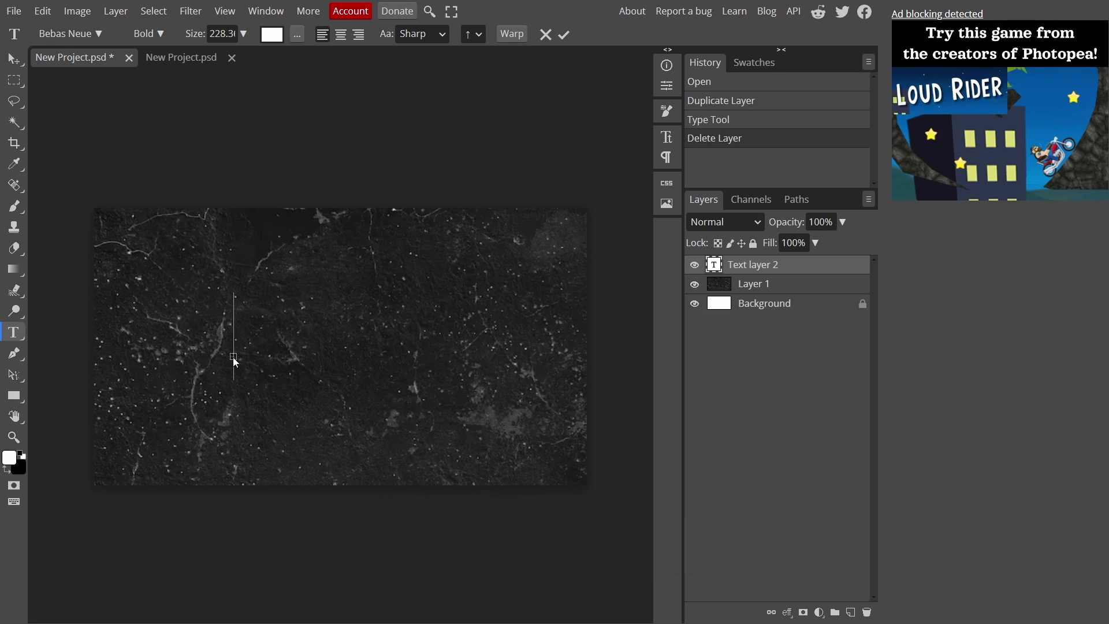
pyautogui.press('capslock')
pyautogui.press('capslock')
pyautogui.write('MELTING')
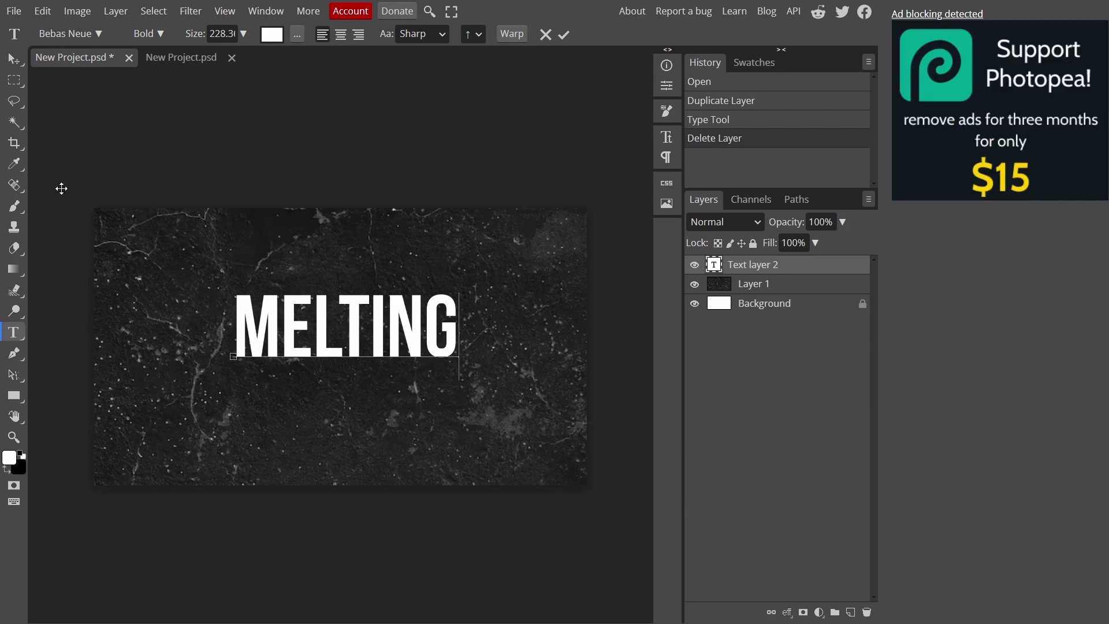
pyautogui.click(87, 34)
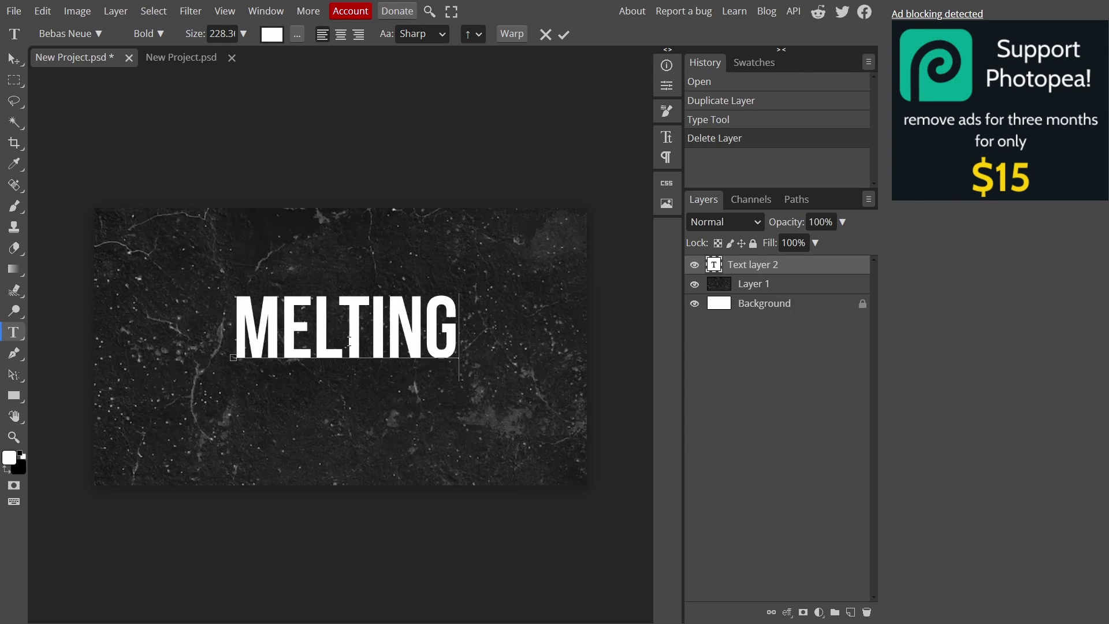
# Step: Darken the texture with an Exposure adjustment (exposure -2.76, offset -0.23), then reselect MELTING
pyautogui.click(751, 288)
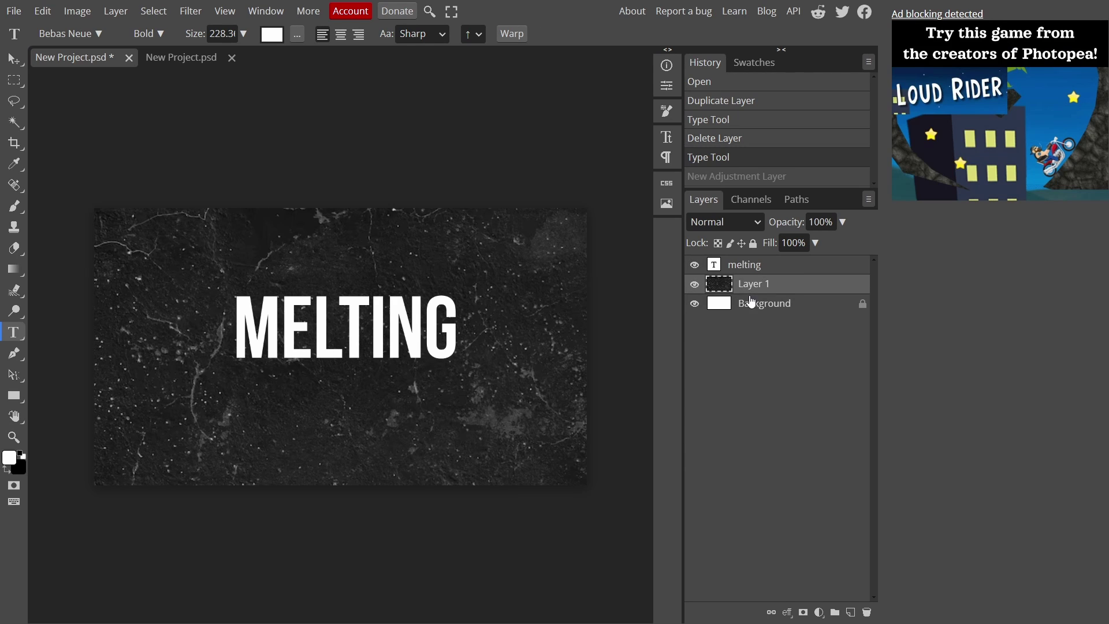
pyautogui.click(819, 613)
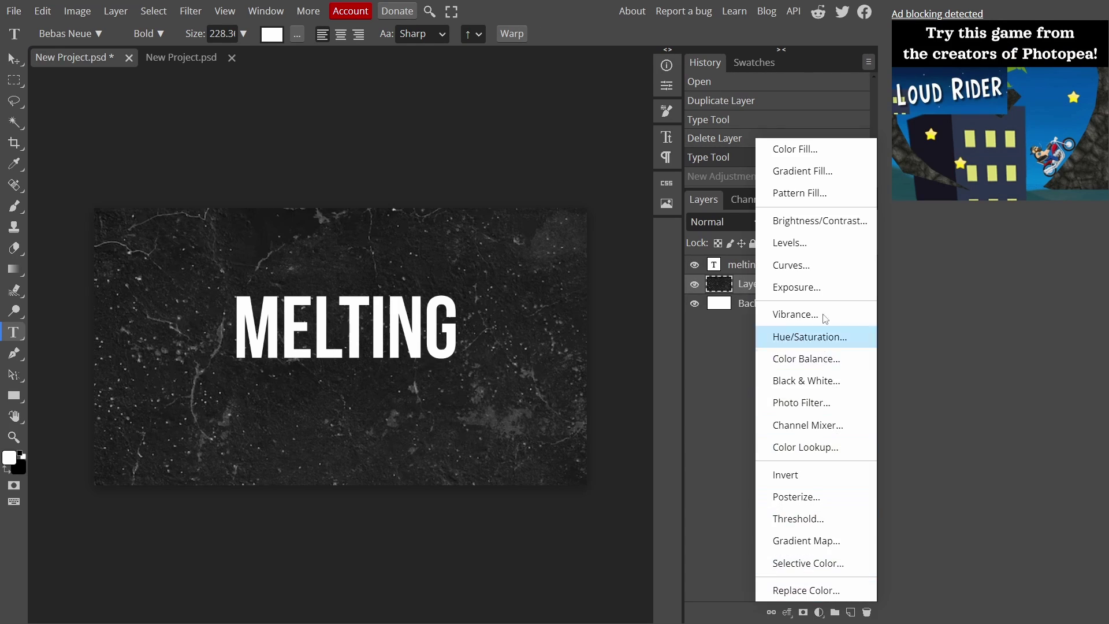
pyautogui.click(797, 287)
pyautogui.moveTo(532, 168); pyautogui.dragTo(496, 169)
pyautogui.moveTo(540, 210)
pyautogui.mouseDown()
pyautogui.moveTo(517, 211)
pyautogui.moveTo(540, 215)
pyautogui.mouseUp()
pyautogui.click(302, 447)
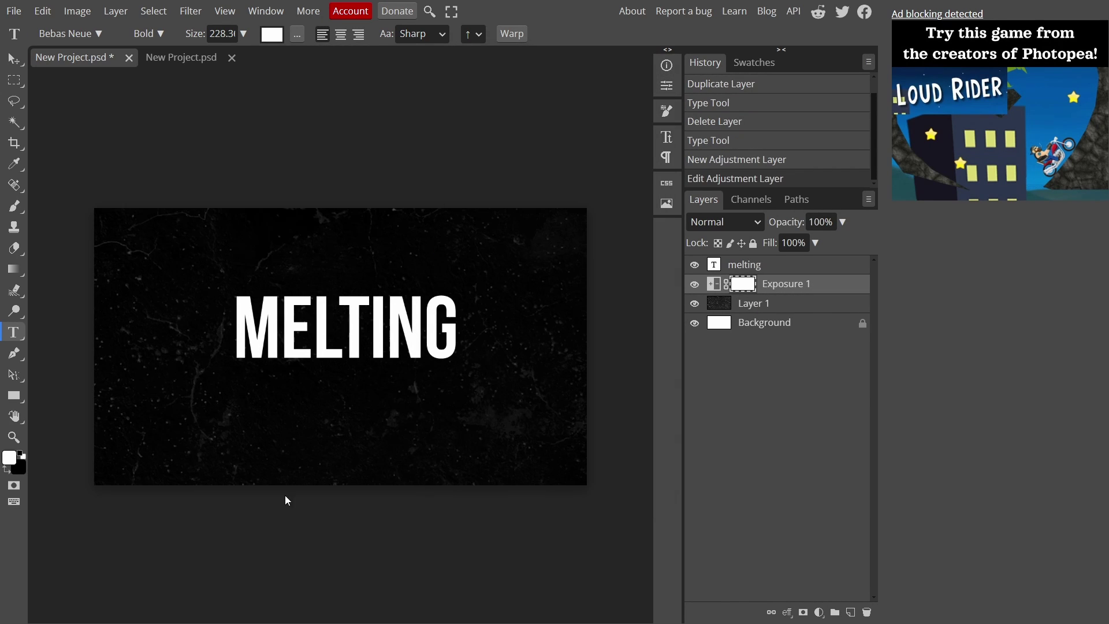
pyautogui.click(376, 344)
pyautogui.press('v')
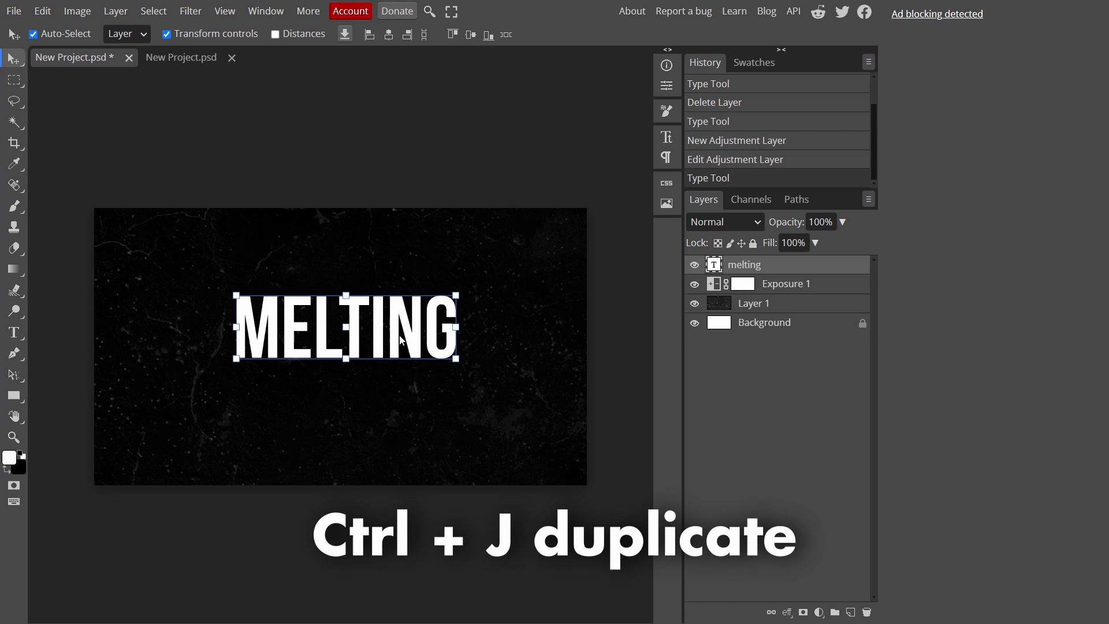
# Step: Duplicate MELTING, flip the copy vertically, and stretch it below the original as a reflection
pyautogui.hotkey('ctrl', 'j')
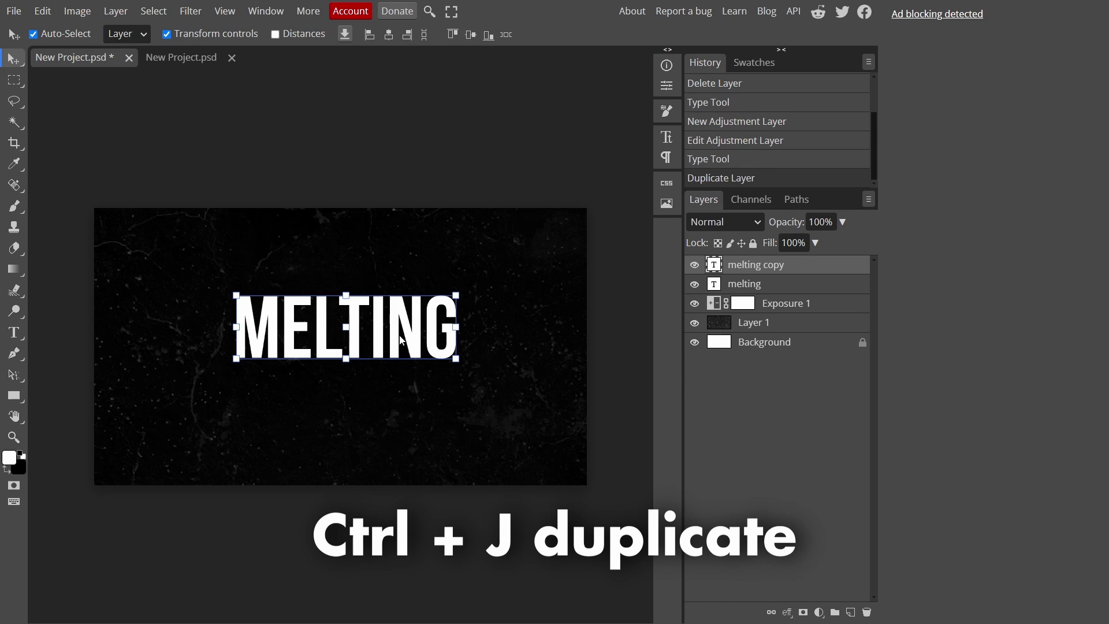
pyautogui.hotkey('ctrl', 't')
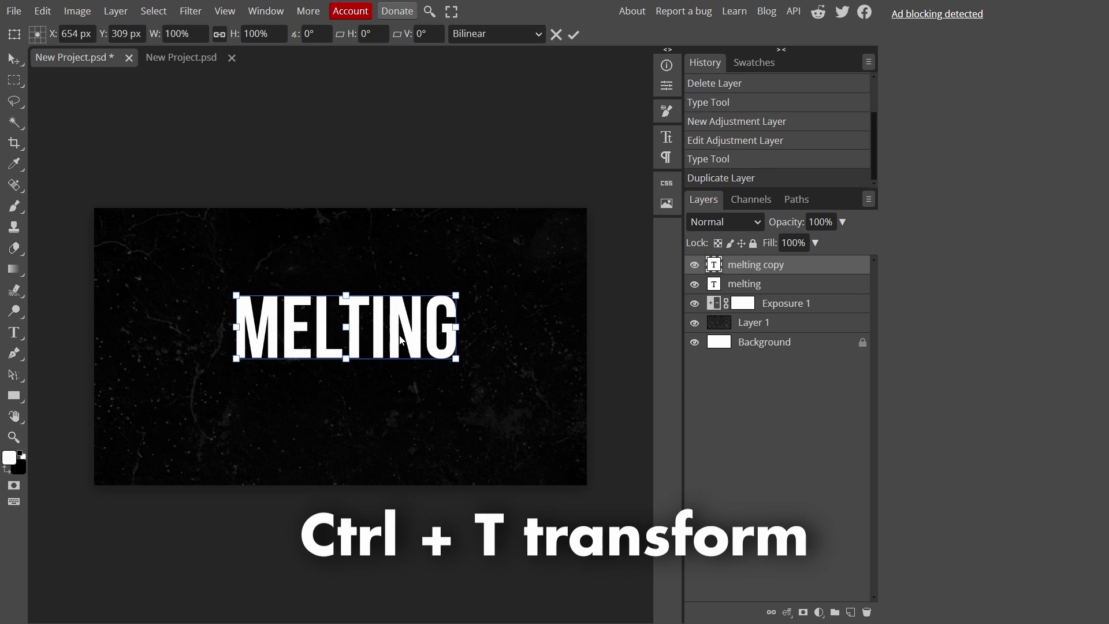
pyautogui.rightClick(400, 340)
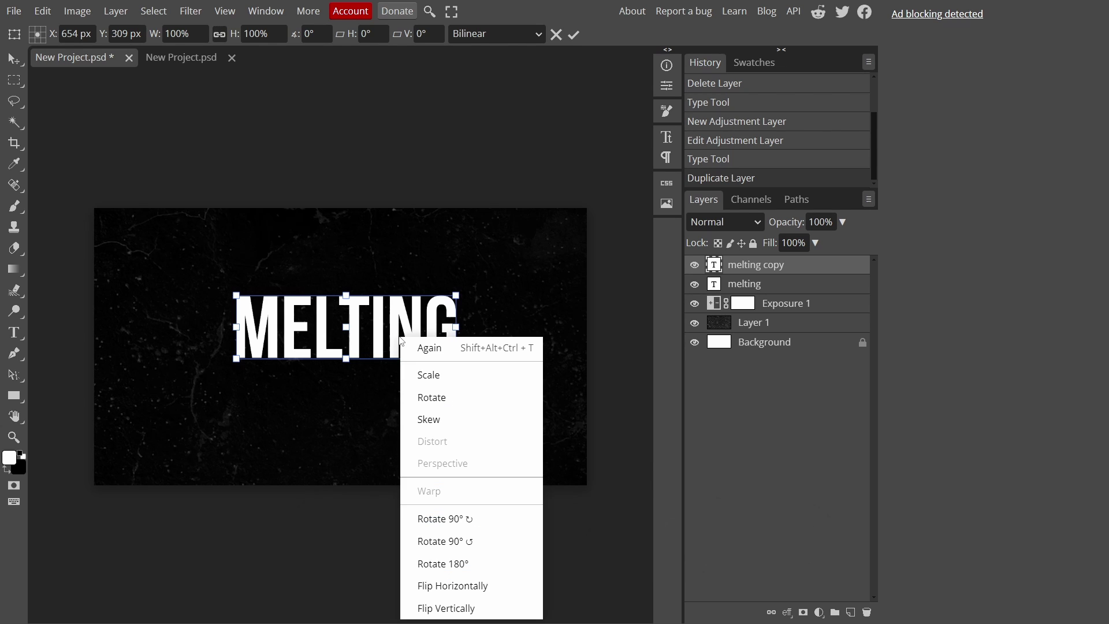
pyautogui.click(447, 609)
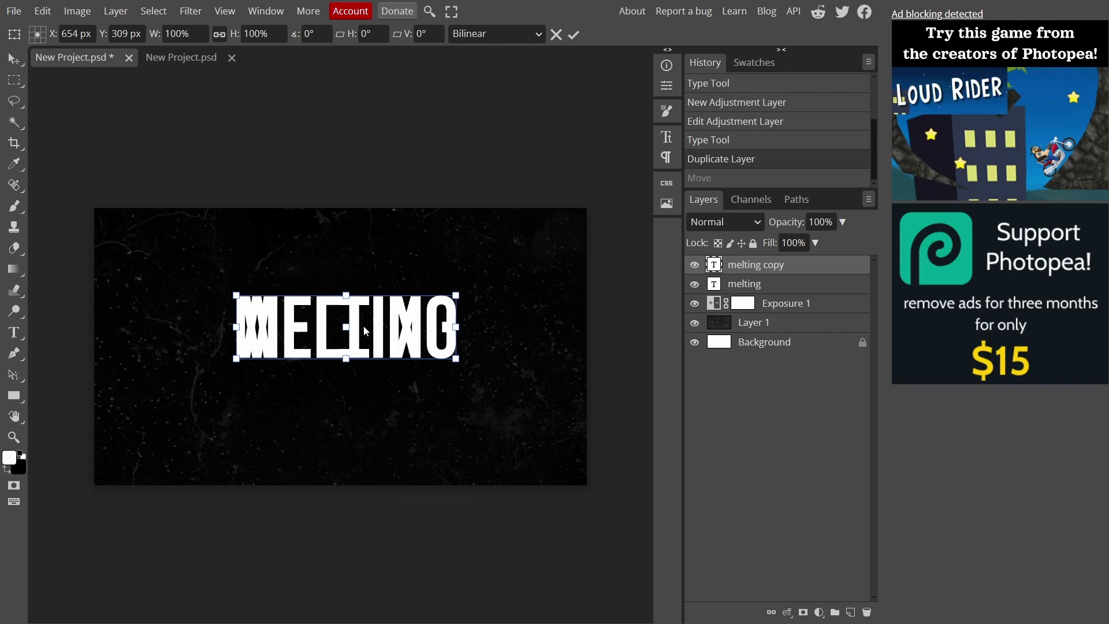
pyautogui.moveTo(365, 331); pyautogui.dragTo(351, 294)
pyautogui.press('Return')
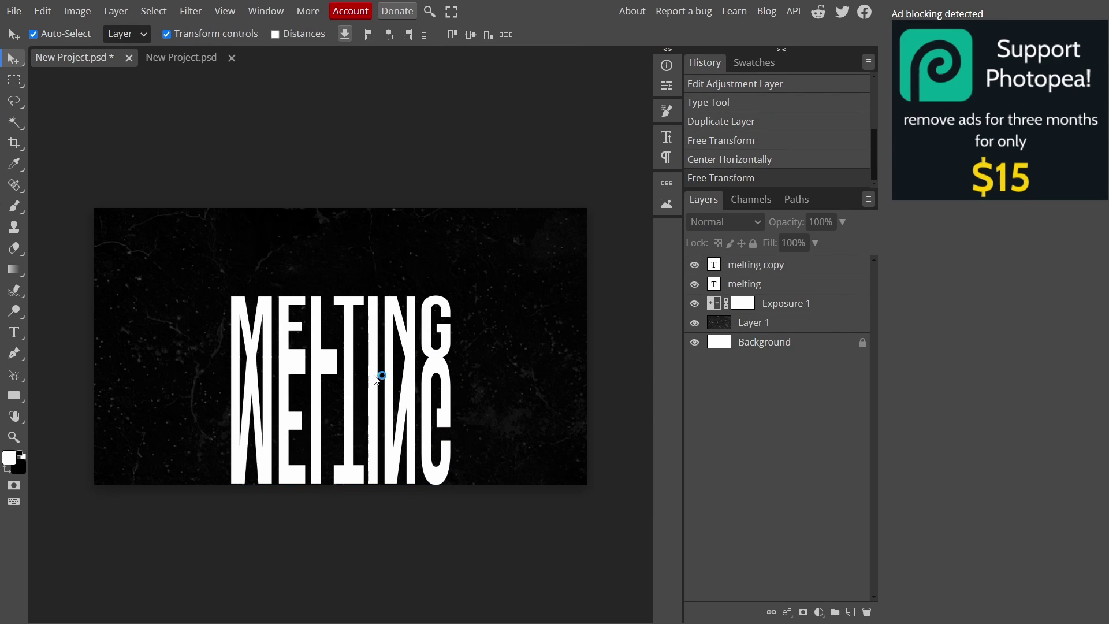
# Step: Rasterize the melting copy layer
pyautogui.click(812, 271)
pyautogui.rightClick(811, 271)
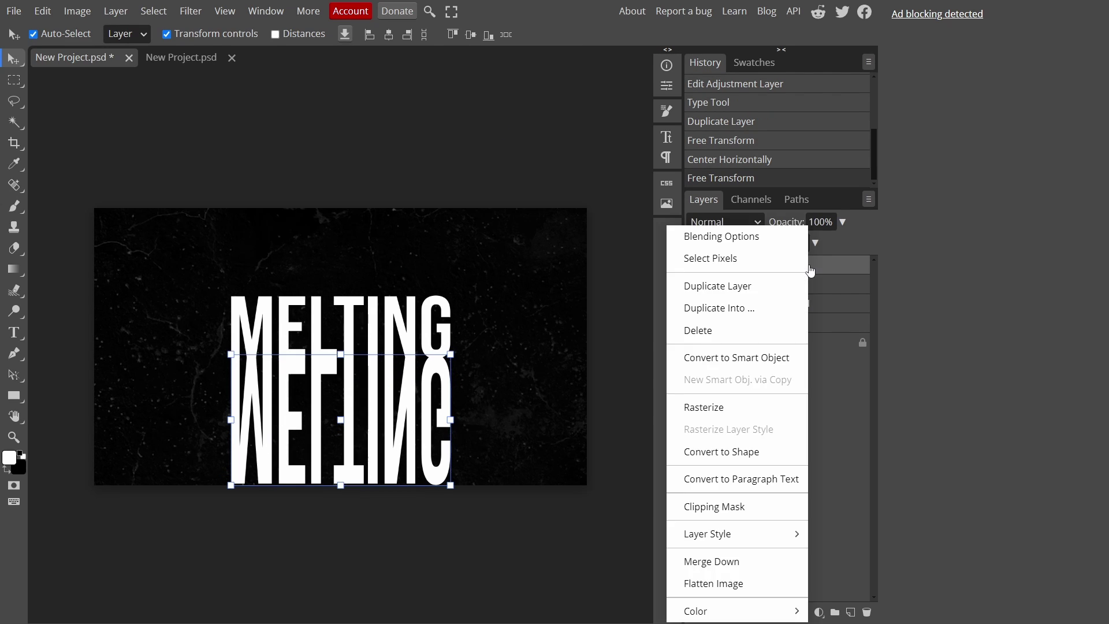
pyautogui.click(758, 406)
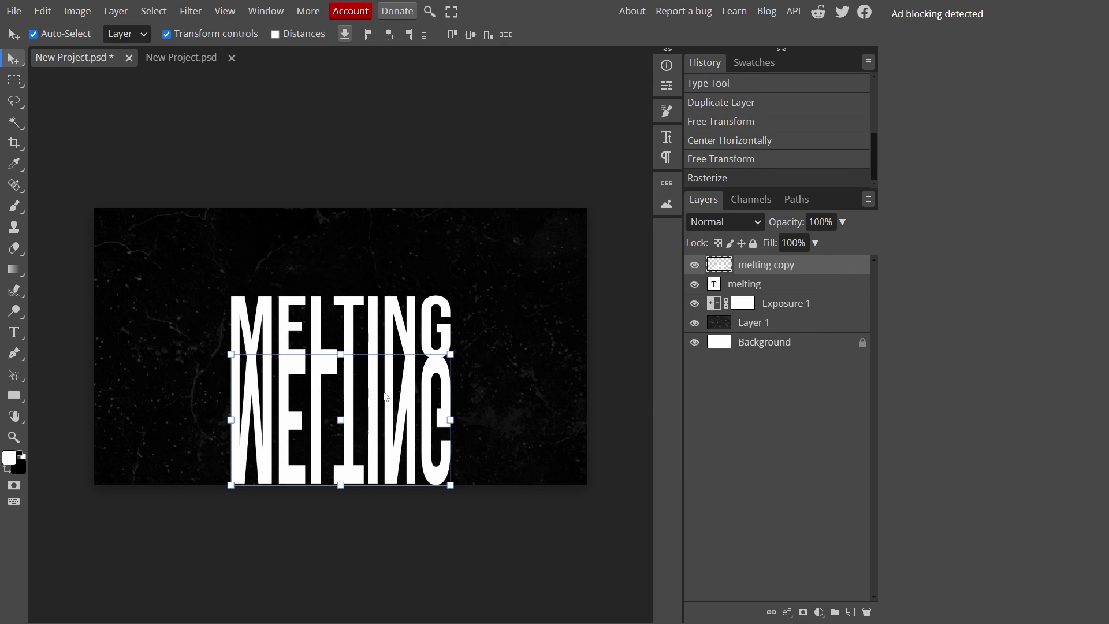
# Step: Apply a Motion Blur with -90° angle and 34 px distance to the flipped reflection
pyautogui.click(187, 11)
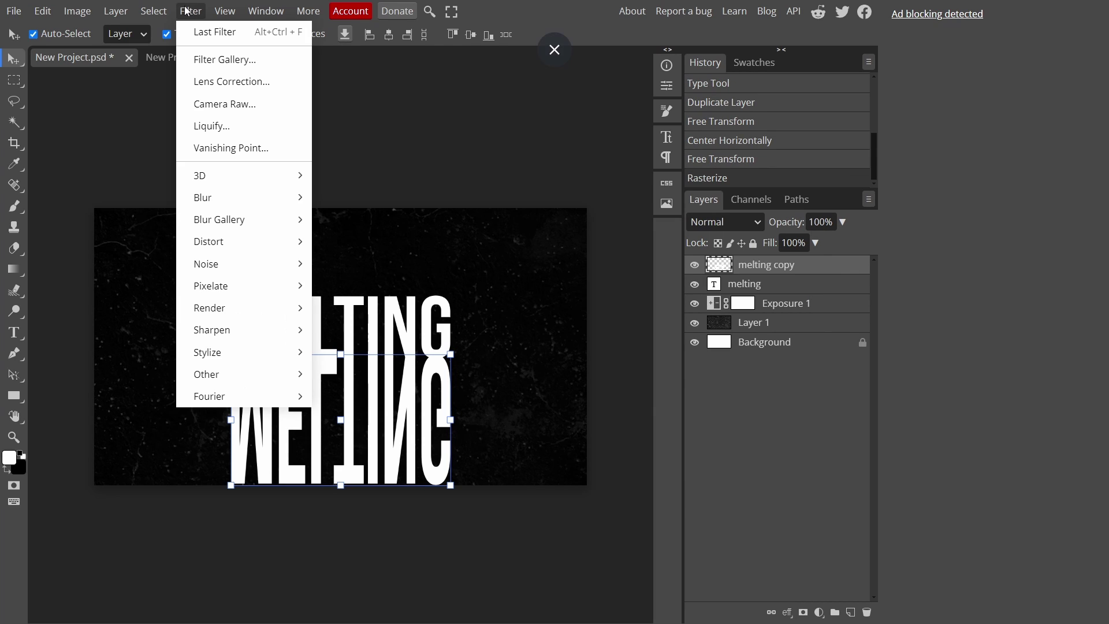
pyautogui.moveTo(277, 197)
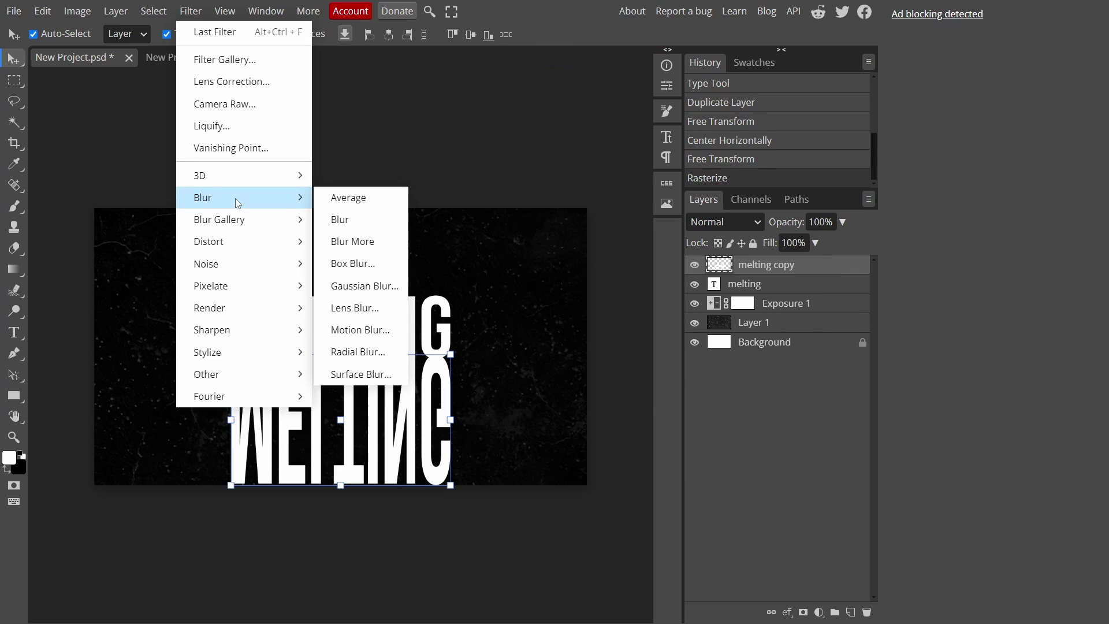
pyautogui.click(363, 328)
pyautogui.moveTo(173, 157); pyautogui.dragTo(172, 175)
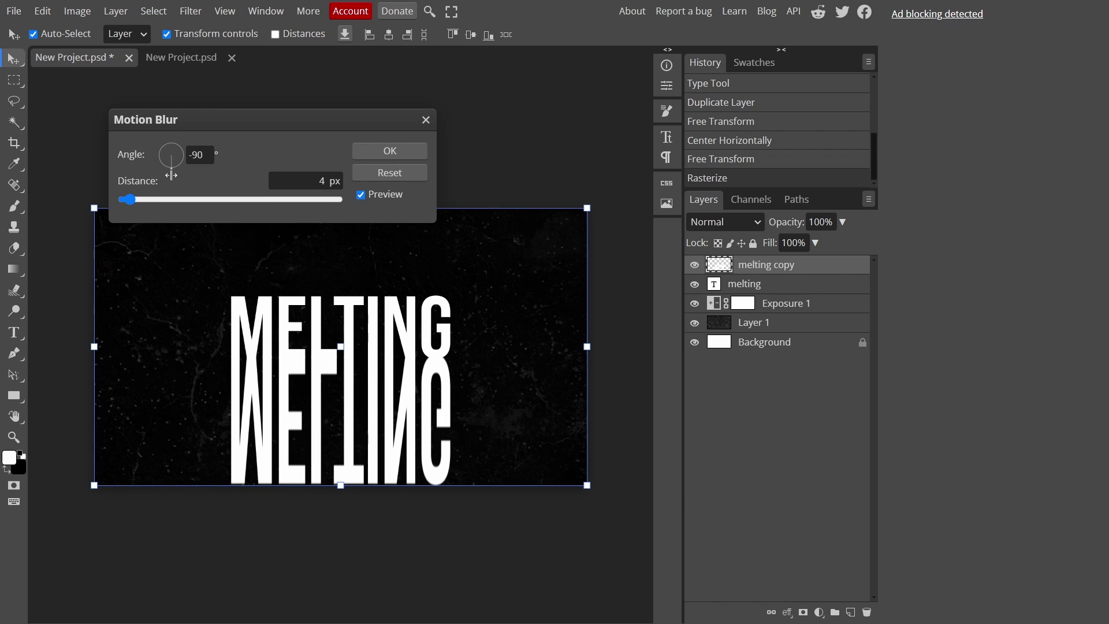
pyautogui.click(144, 199)
pyautogui.moveTo(144, 198); pyautogui.dragTo(194, 202)
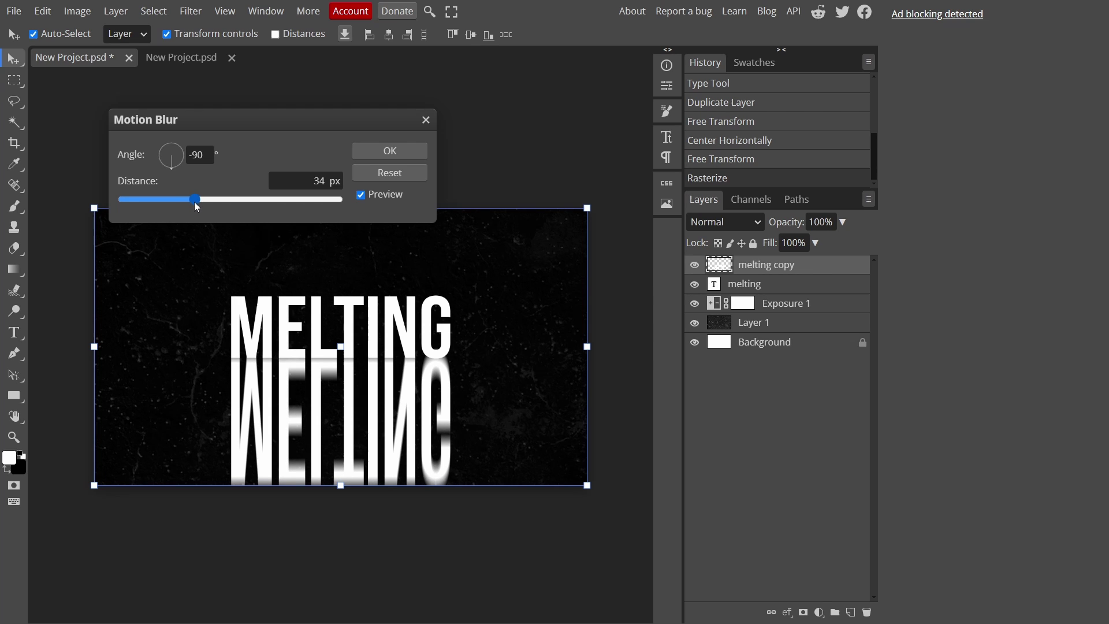
pyautogui.click(425, 152)
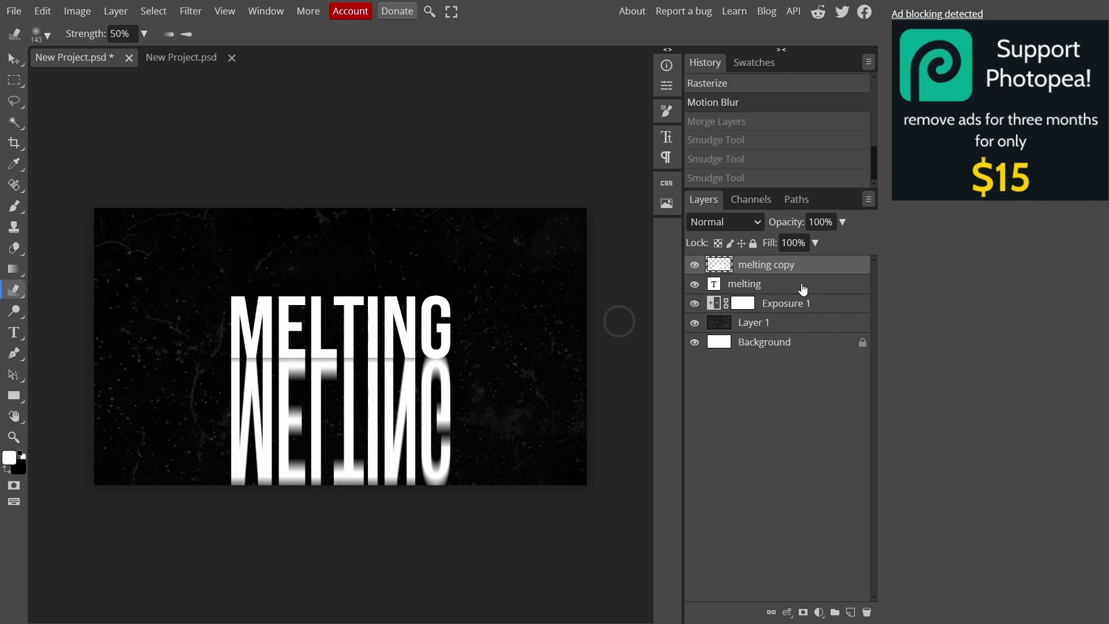
# Step: Merge the MELTING text and its reflection into a single layer
pyautogui.keyDown('shift'); pyautogui.click(803, 289); pyautogui.keyUp('shift')
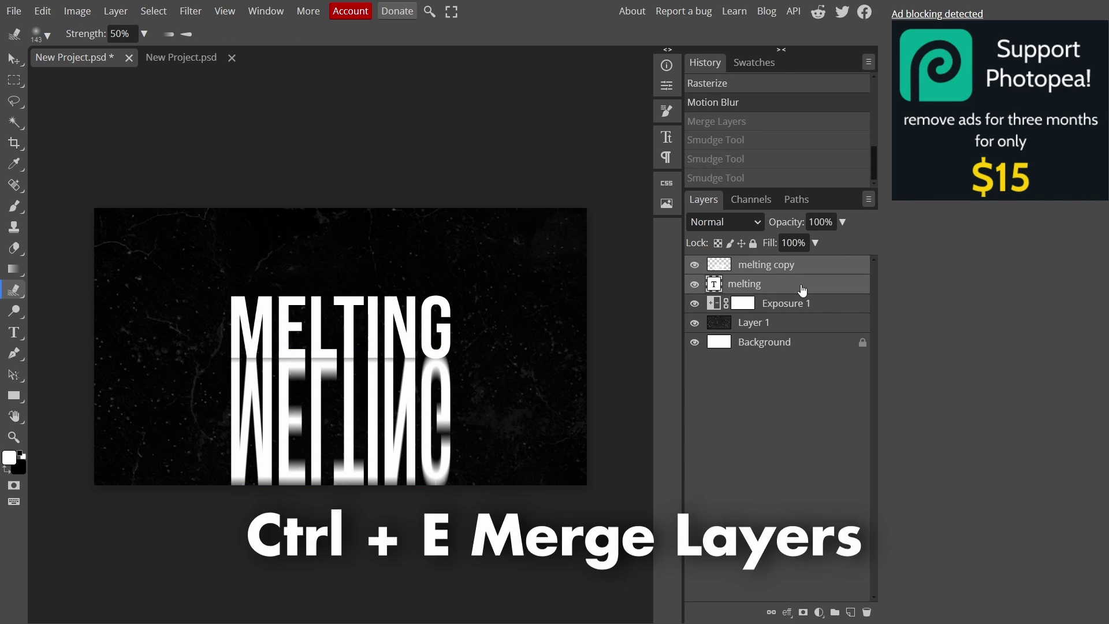
pyautogui.hotkey('ctrl', 'e')
pyautogui.moveTo(334, 380); pyautogui.dragTo(335, 379)
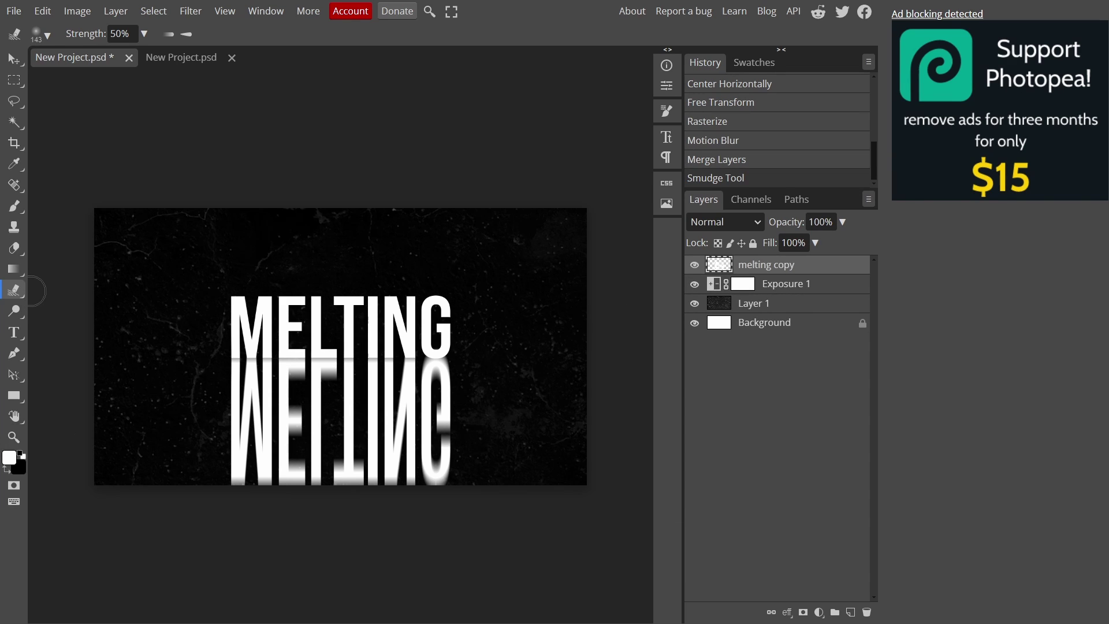
# Step: Switch to the Smudge Tool with a 0% hardness brush
pyautogui.rightClick(21, 298)
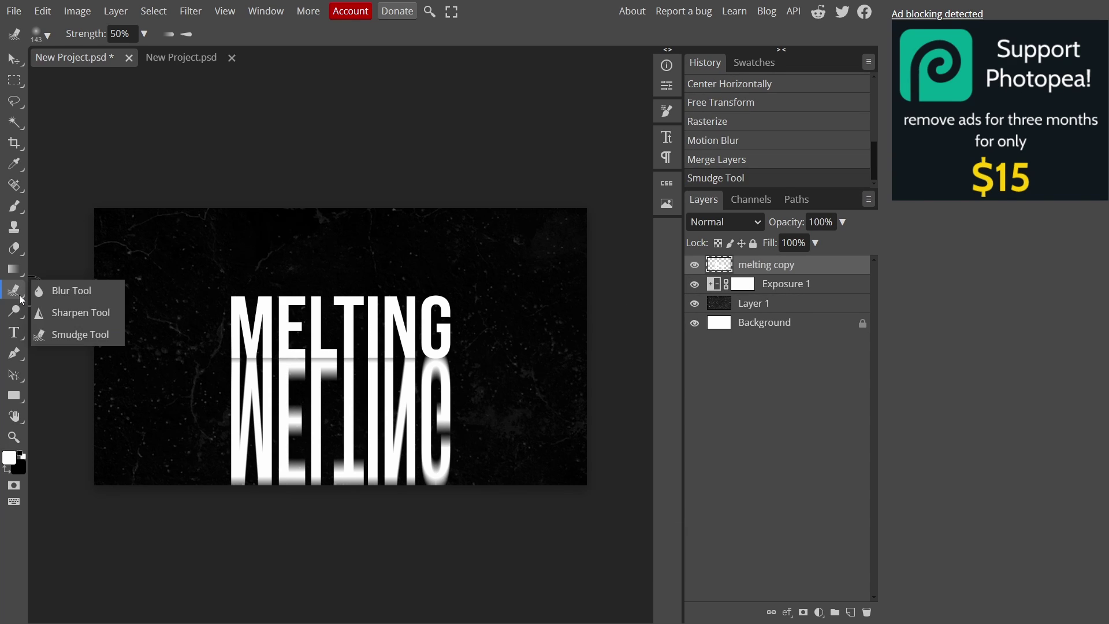
pyautogui.click(197, 391)
pyautogui.click(196, 391)
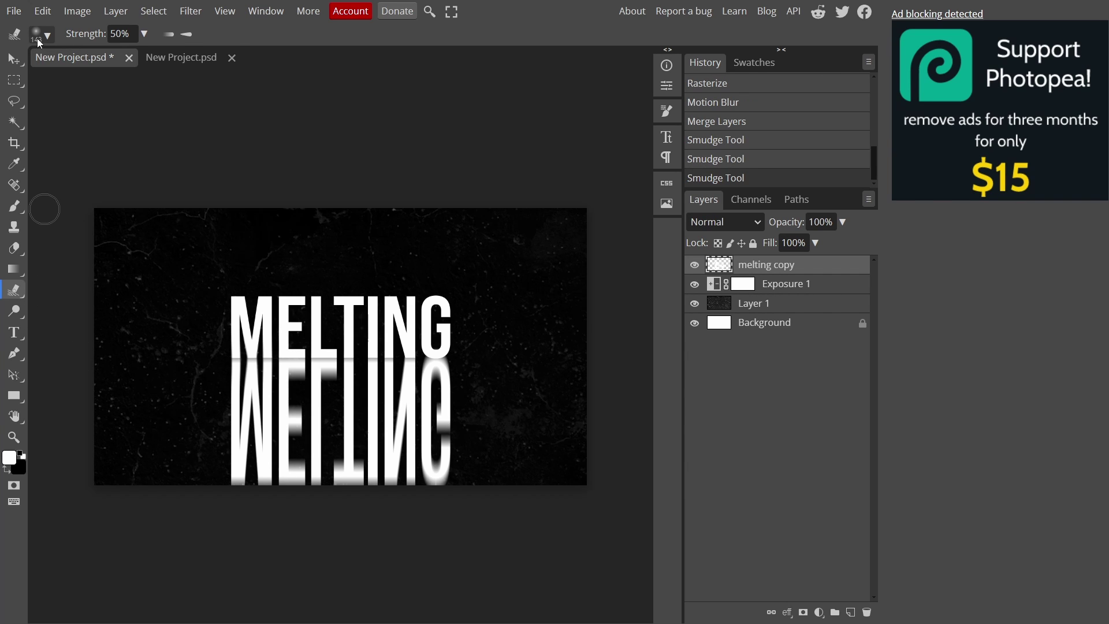
pyautogui.click(39, 36)
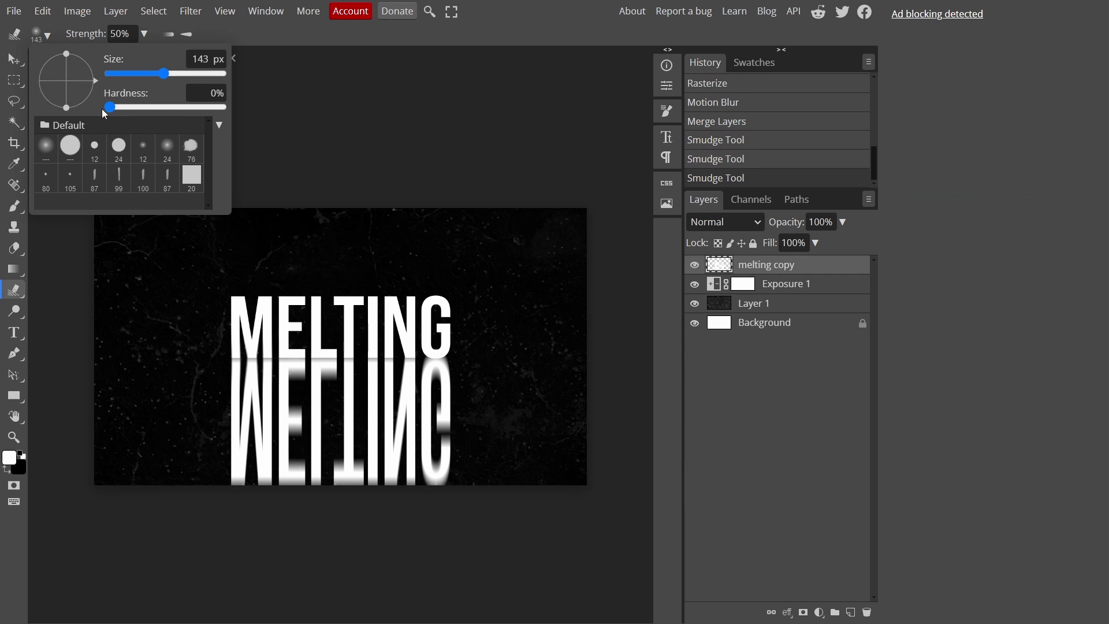
pyautogui.click(40, 36)
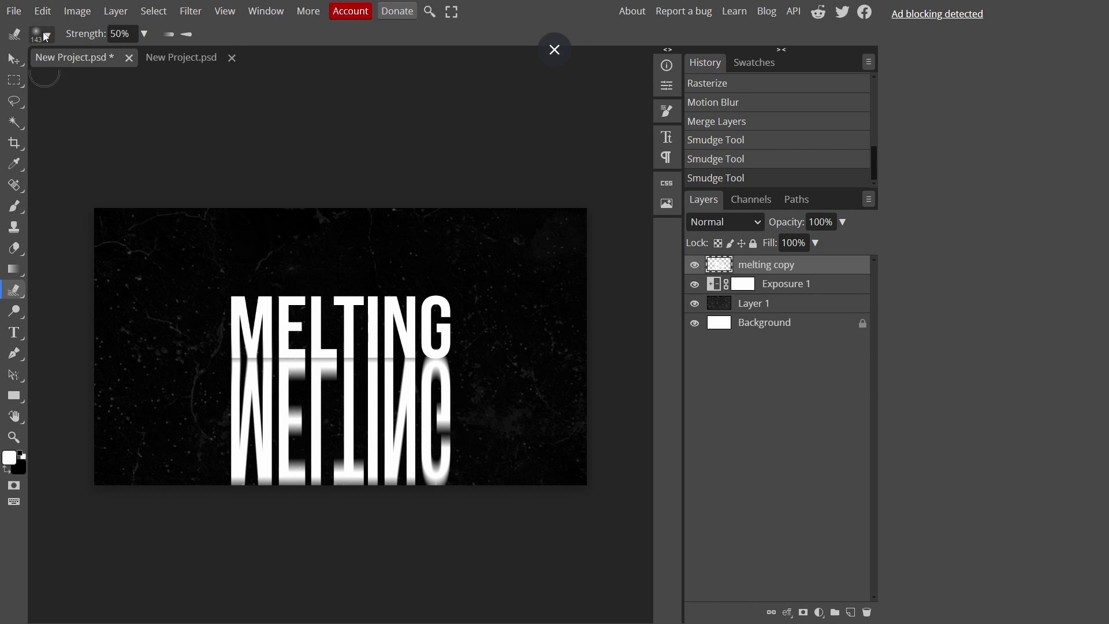
# Step: Smudge the mirrored M, E, L, T and G downward into wavy dripping streaks
pyautogui.moveTo(262, 357)
pyautogui.mouseDown()
pyautogui.moveTo(253, 361)
pyautogui.moveTo(352, 359)
pyautogui.mouseUp()
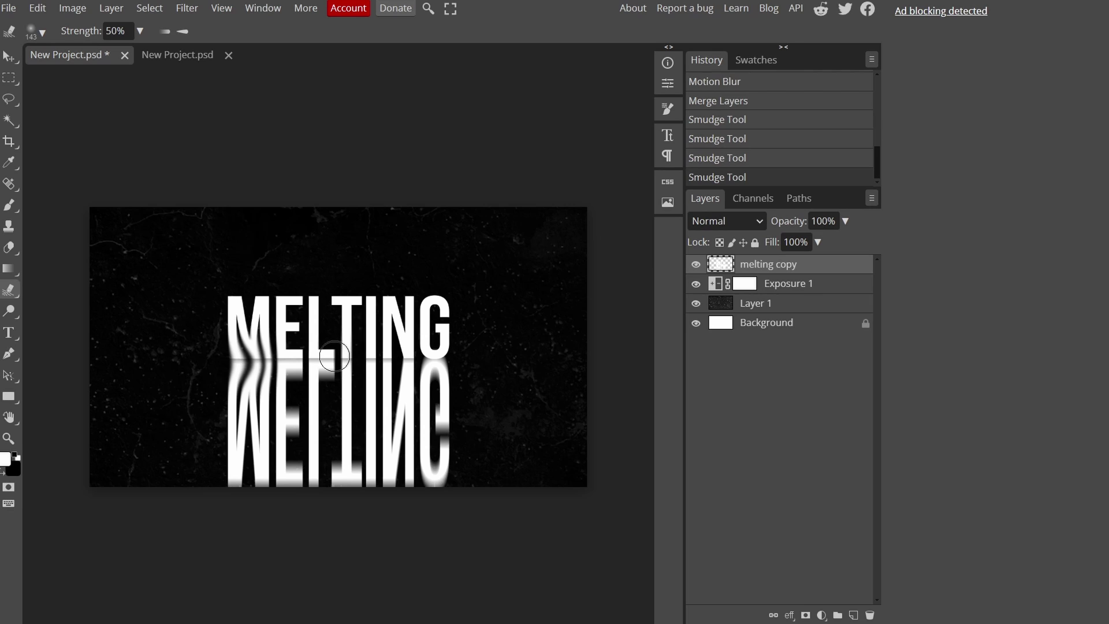
pyautogui.moveTo(404, 362)
pyautogui.mouseDown()
pyautogui.moveTo(415, 364)
pyautogui.moveTo(384, 364)
pyautogui.moveTo(389, 374)
pyautogui.mouseUp()
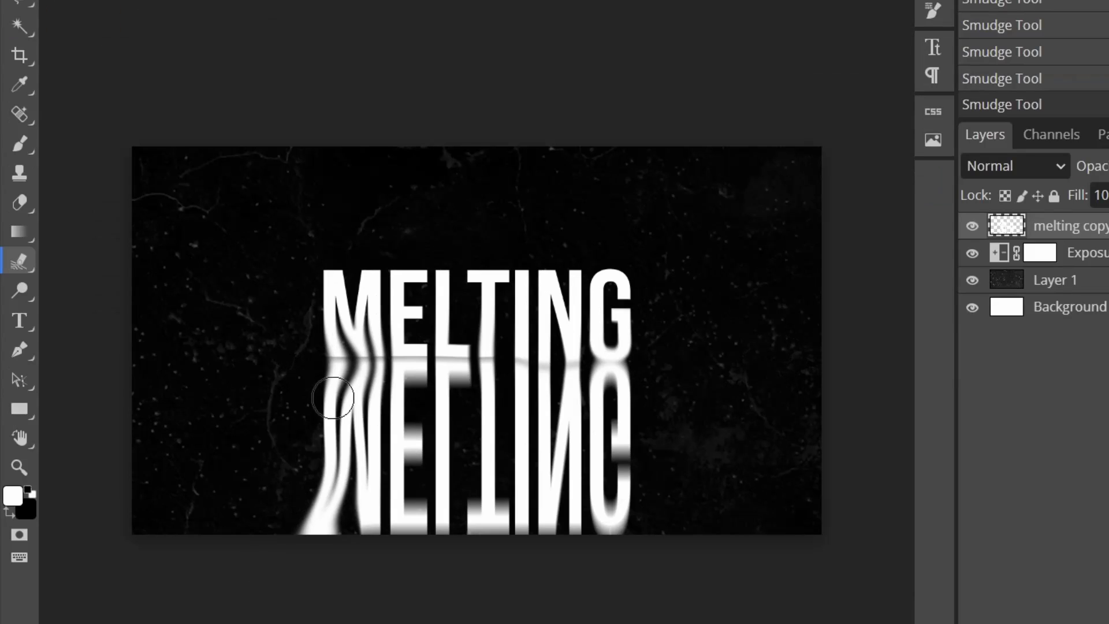
pyautogui.moveTo(233, 387); pyautogui.dragTo(217, 456)
pyautogui.moveTo(391, 355); pyautogui.dragTo(383, 602)
pyautogui.moveTo(597, 359)
pyautogui.mouseDown()
pyautogui.moveTo(612, 465)
pyautogui.moveTo(636, 557)
pyautogui.mouseUp()
pyautogui.moveTo(588, 446)
pyautogui.mouseDown()
pyautogui.moveTo(555, 425)
pyautogui.moveTo(410, 429)
pyautogui.moveTo(492, 464)
pyautogui.moveTo(403, 433)
pyautogui.moveTo(440, 369)
pyautogui.moveTo(495, 562)
pyautogui.mouseUp()
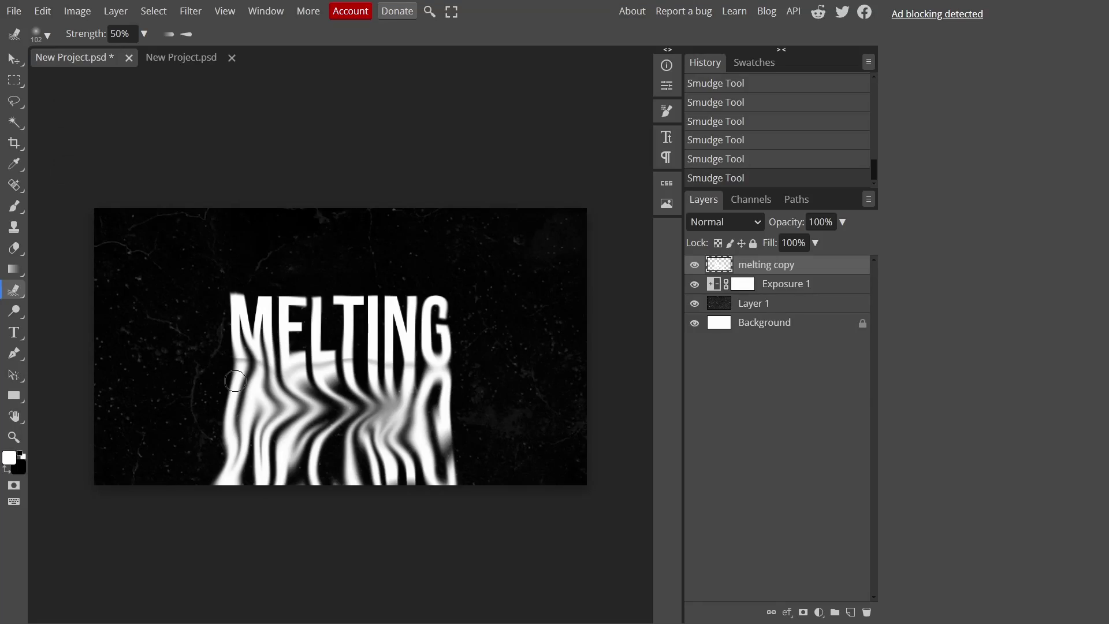
# Step: Undo the last smudges, duplicate the melting layer twice, and limit melting copy 2 to blue only
pyautogui.hotkey('ctrl', 'z')
pyautogui.hotkey('ctrl', 'z')
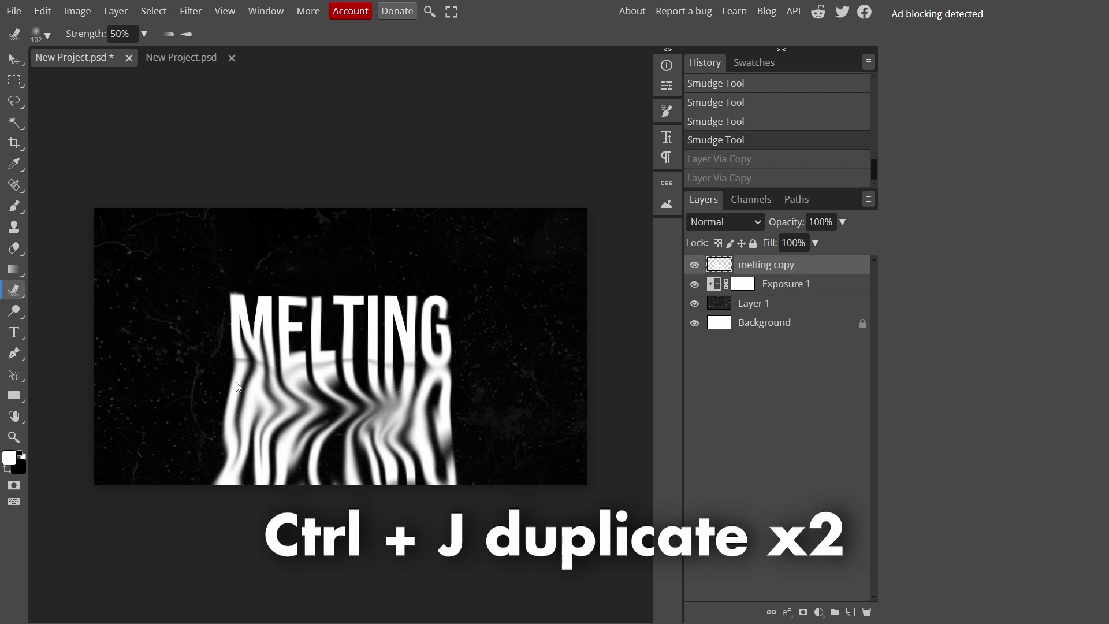
pyautogui.hotkey('ctrl', 'j')
pyautogui.hotkey('ctrl', 'j')
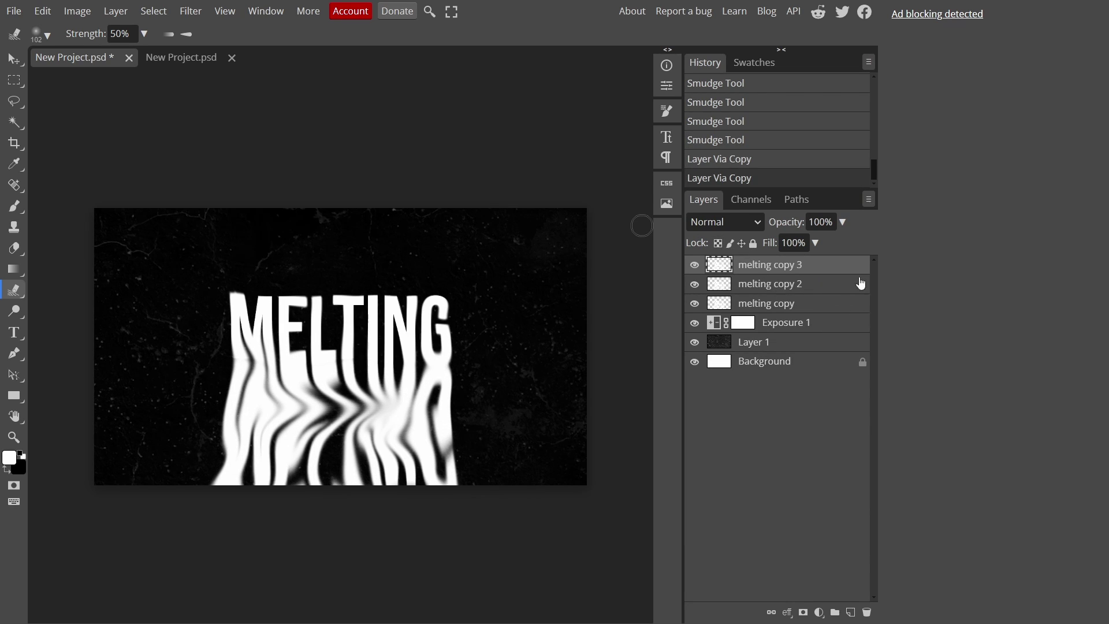
pyautogui.doubleClick(841, 288)
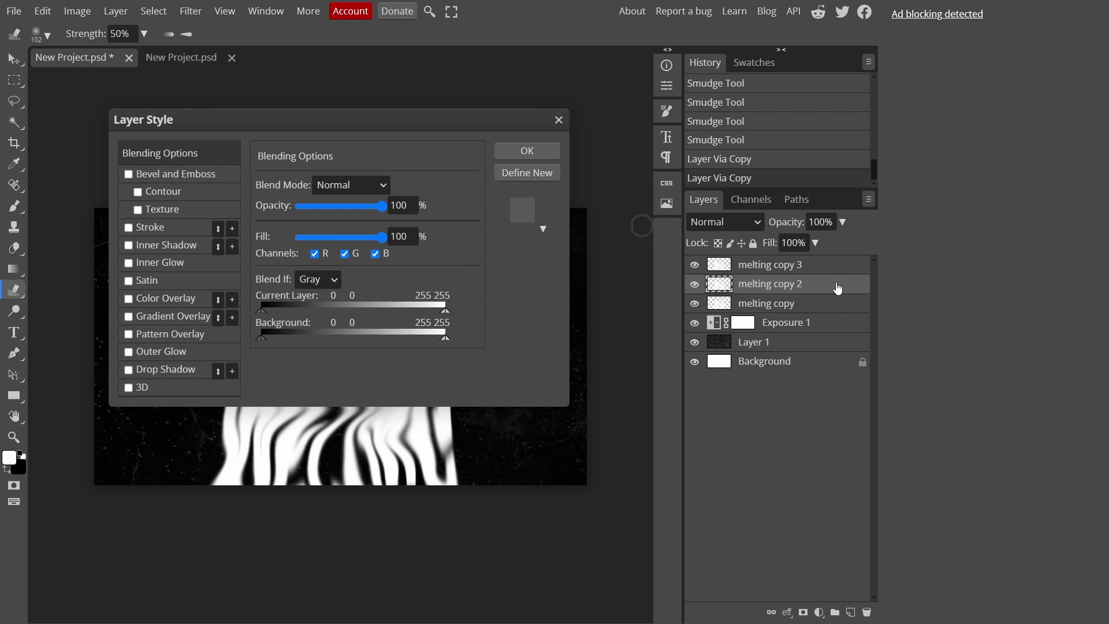
pyautogui.click(345, 255)
pyautogui.click(315, 254)
pyautogui.click(556, 146)
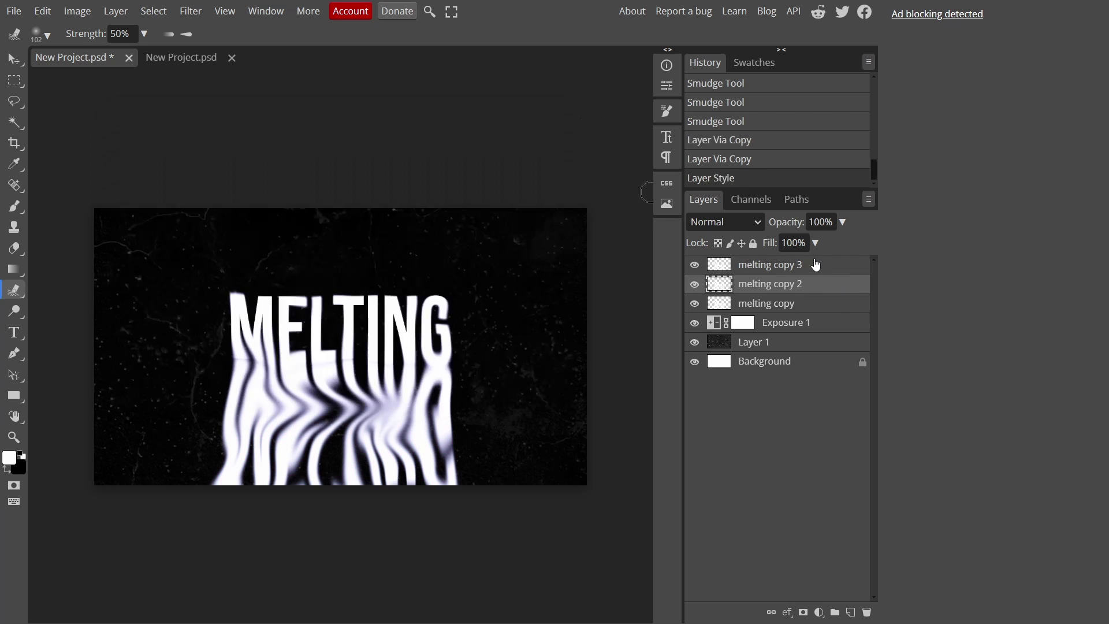
pyautogui.doubleClick(807, 304)
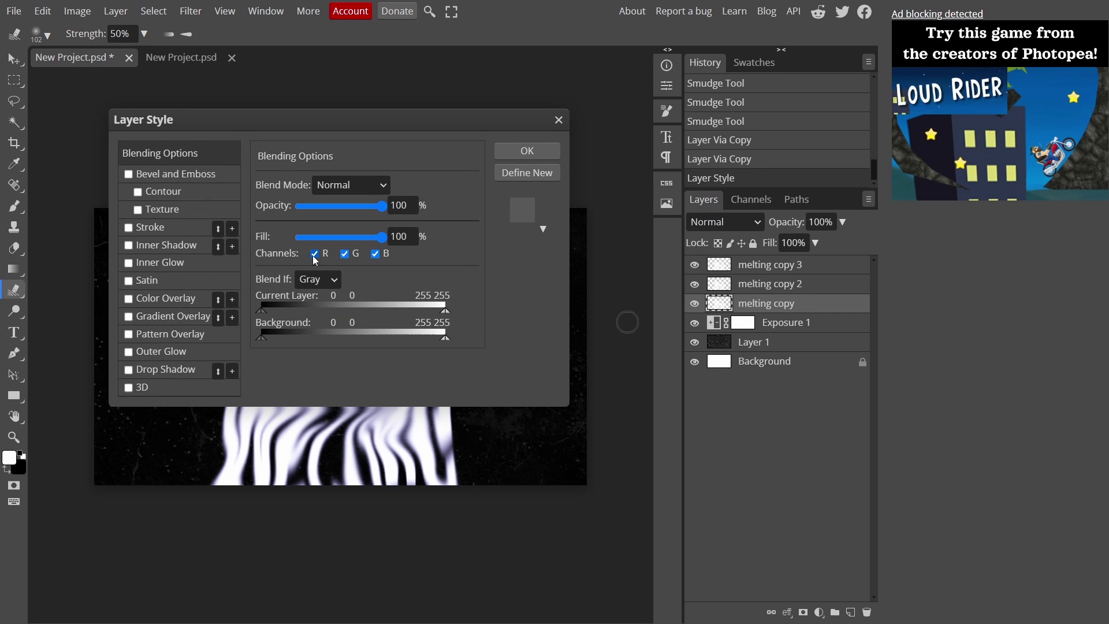
# Step: Limit melting copy to red and blue channels and nudge it one pixel right
pyautogui.click(345, 255)
pyautogui.click(527, 152)
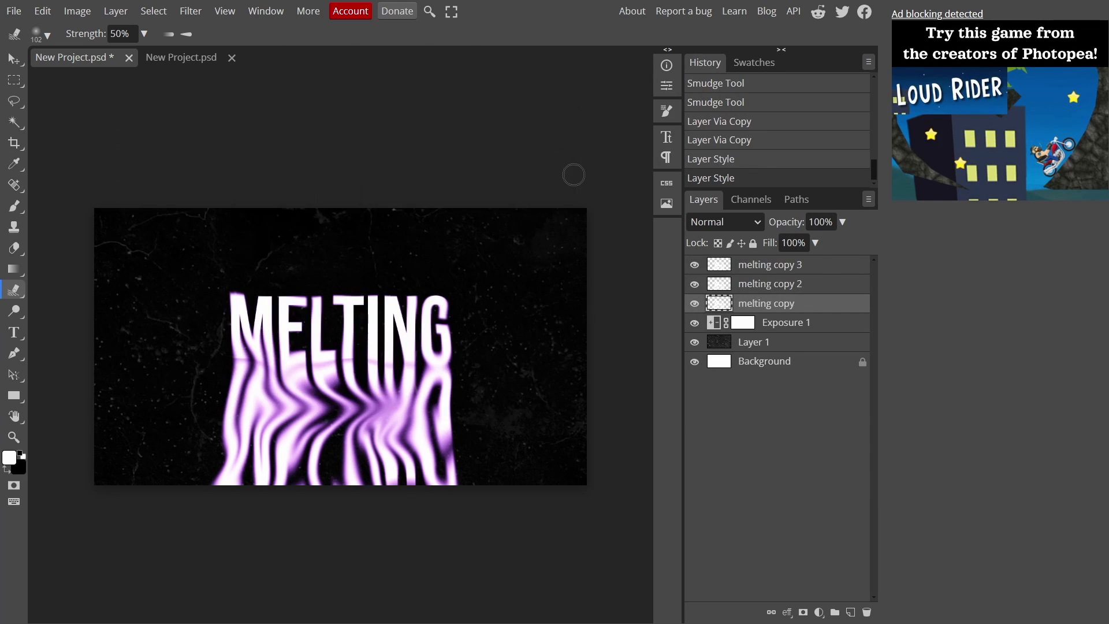
pyautogui.click(14, 60)
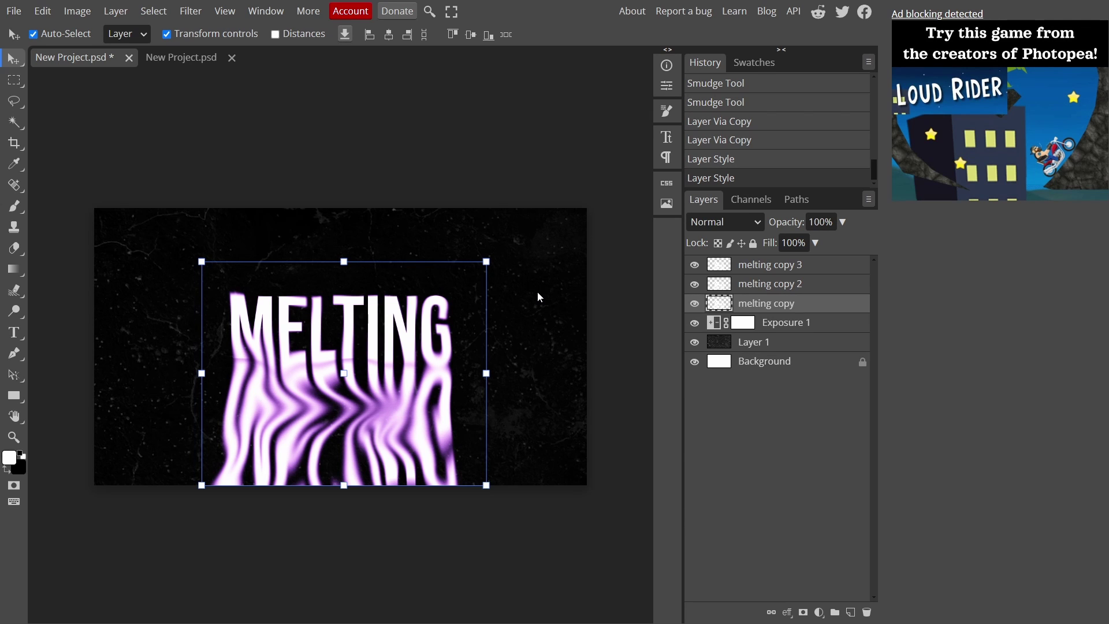
pyautogui.press('Right')
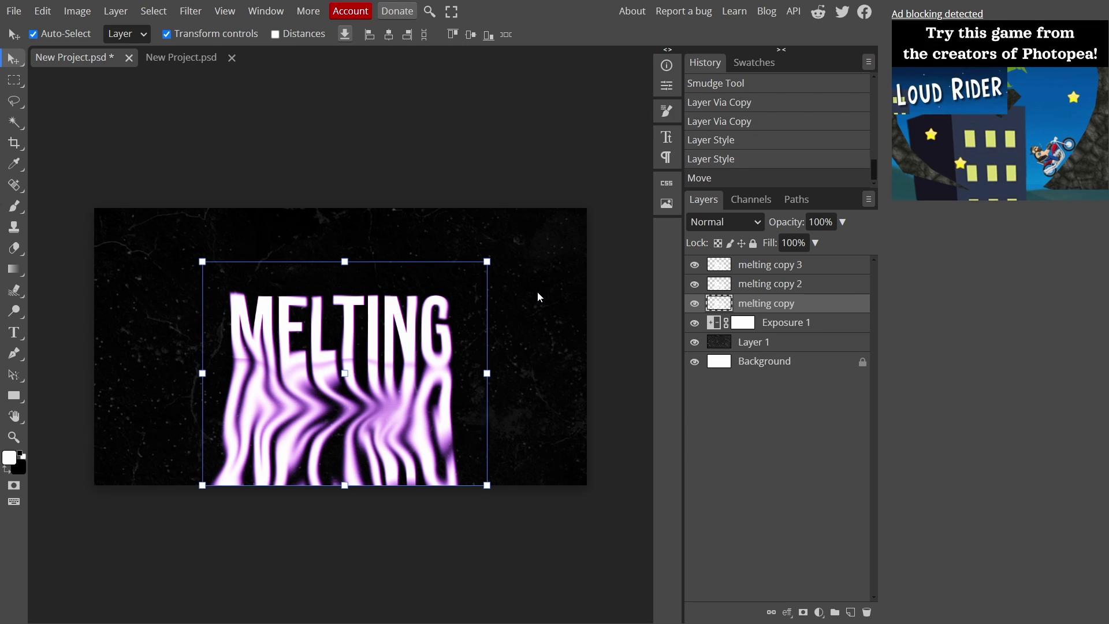
# Step: Offset melting copy 2 horizontally by a pixel or two for the RGB-split fringe
pyautogui.click(796, 291)
pyautogui.press('Left')
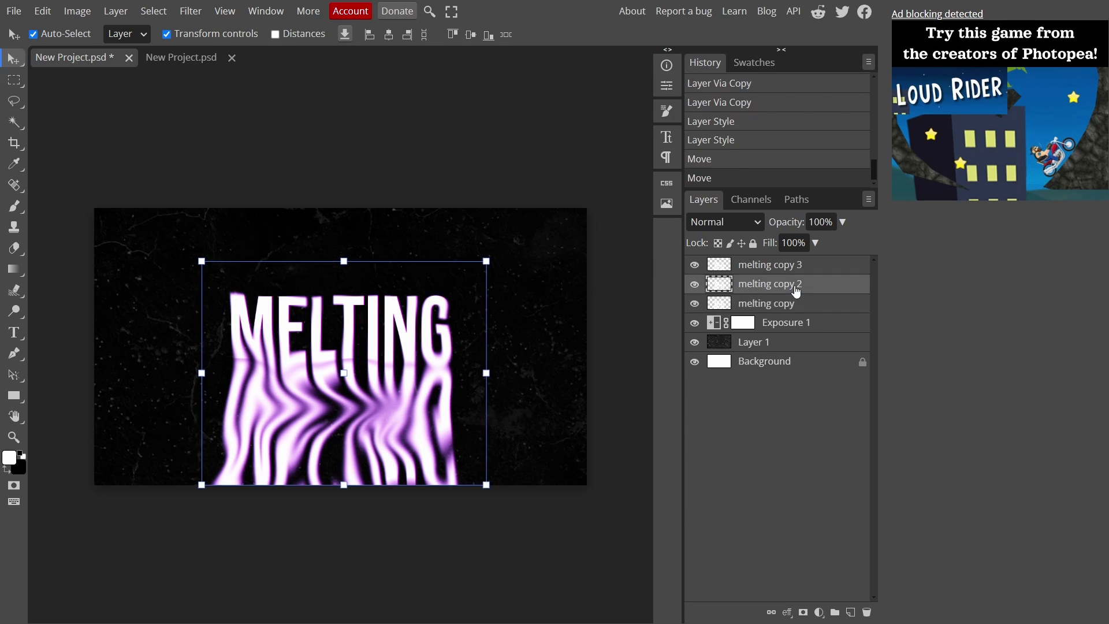
pyautogui.press('Left')
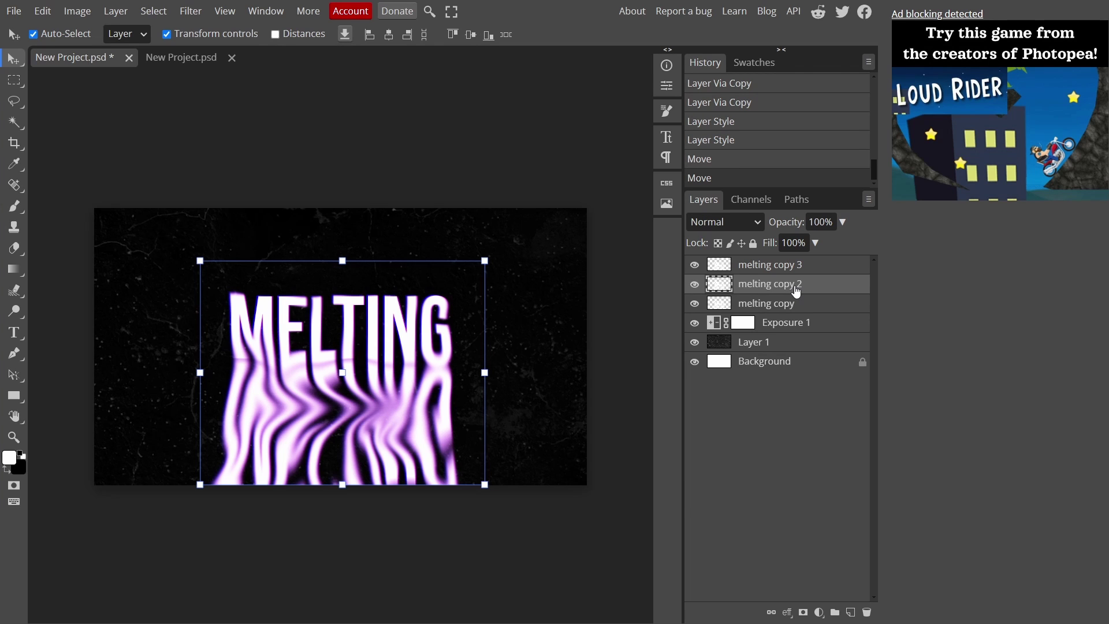
pyautogui.press('Right')
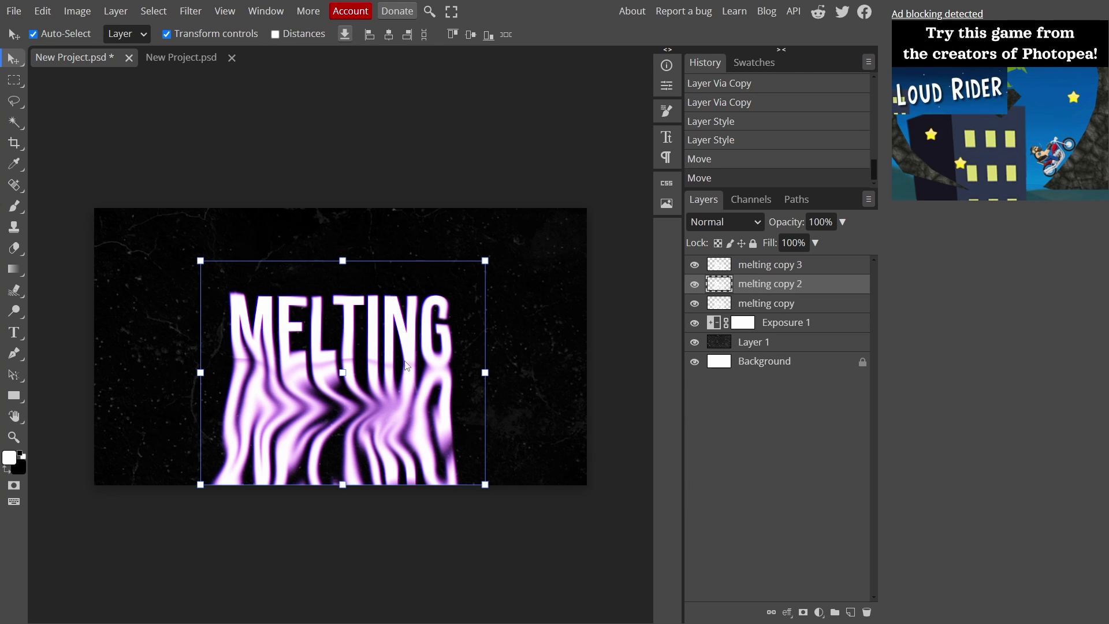
pyautogui.scroll(5, 408, 365)
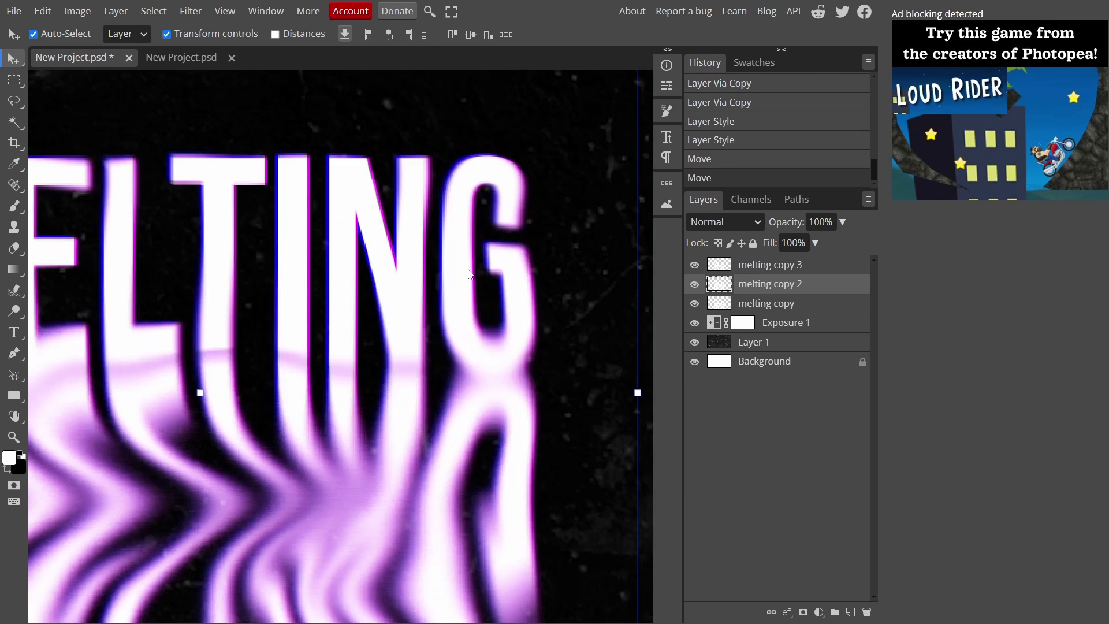
pyautogui.press('Right')
pyautogui.scroll(-6, 471, 275)
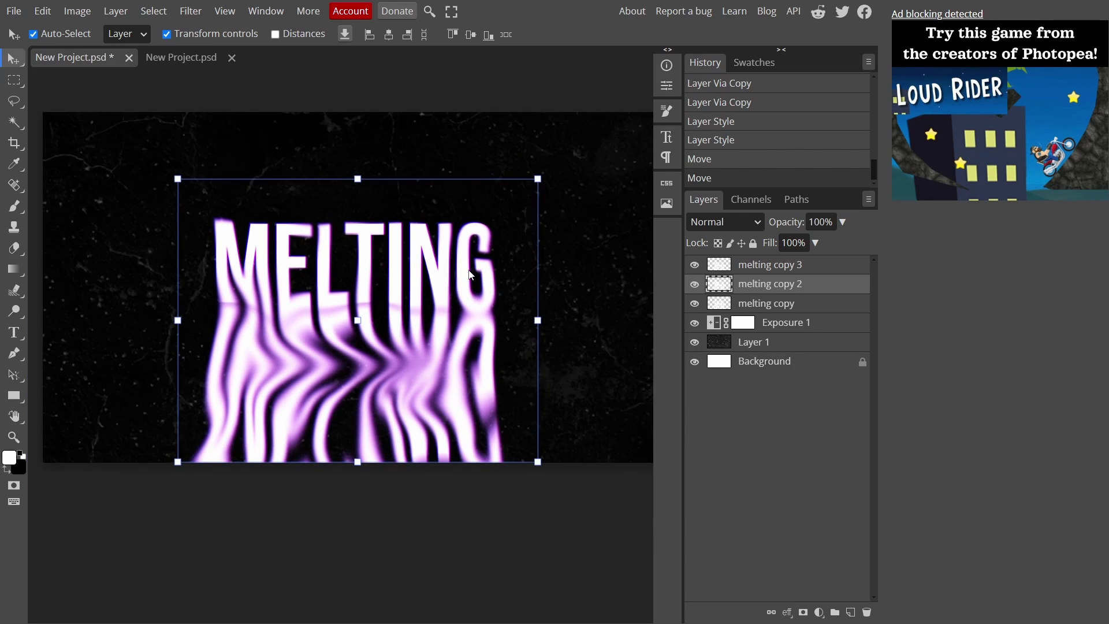
pyautogui.scroll(-1, 471, 274)
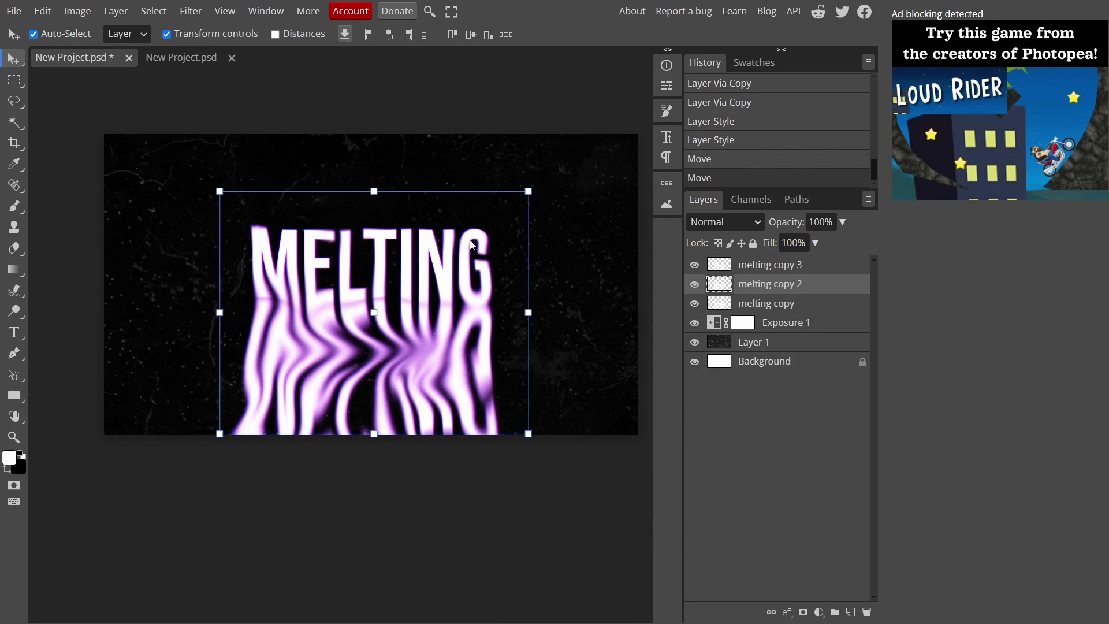
pyautogui.scroll(1, 399, 295)
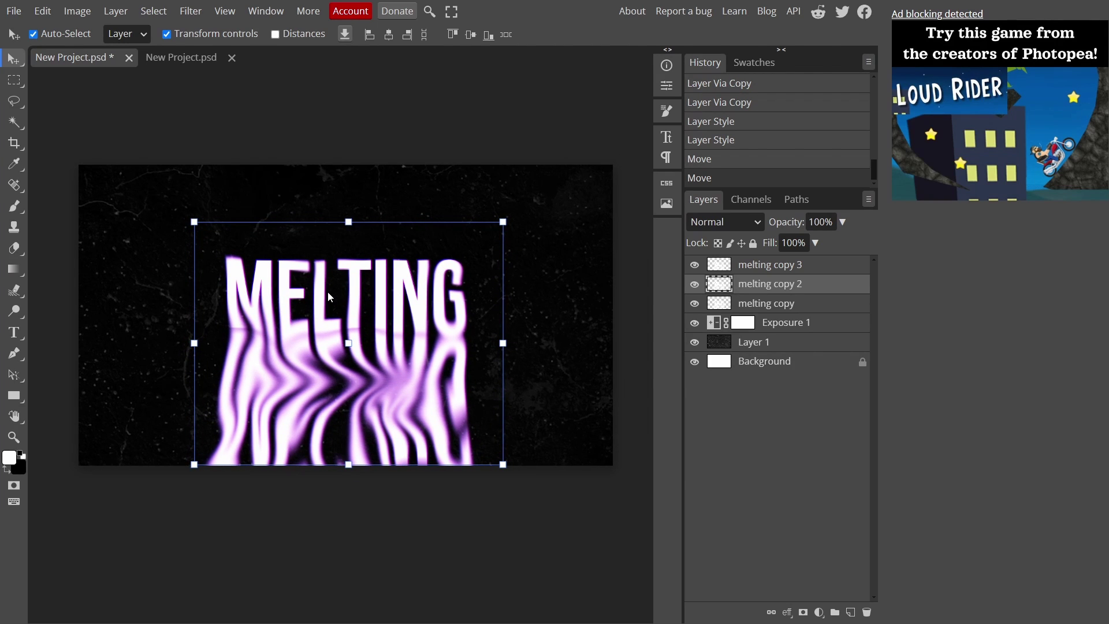
# Step: Merge the three melting layers into one and set its blend mode to Pin Light
pyautogui.click(814, 269)
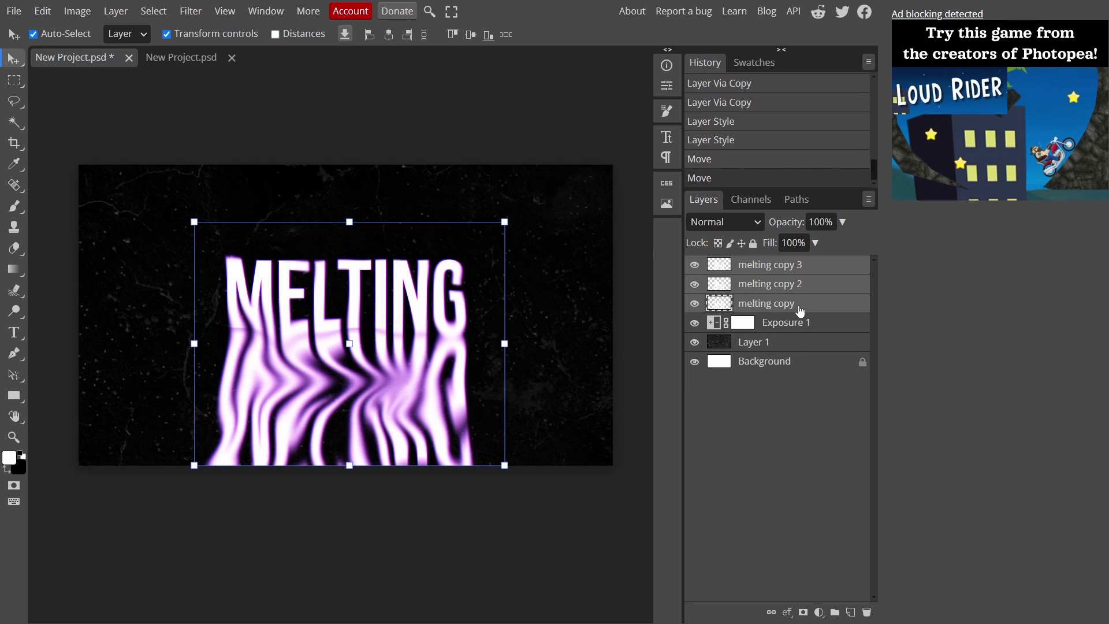
pyautogui.hotkey('ctrl', 'e')
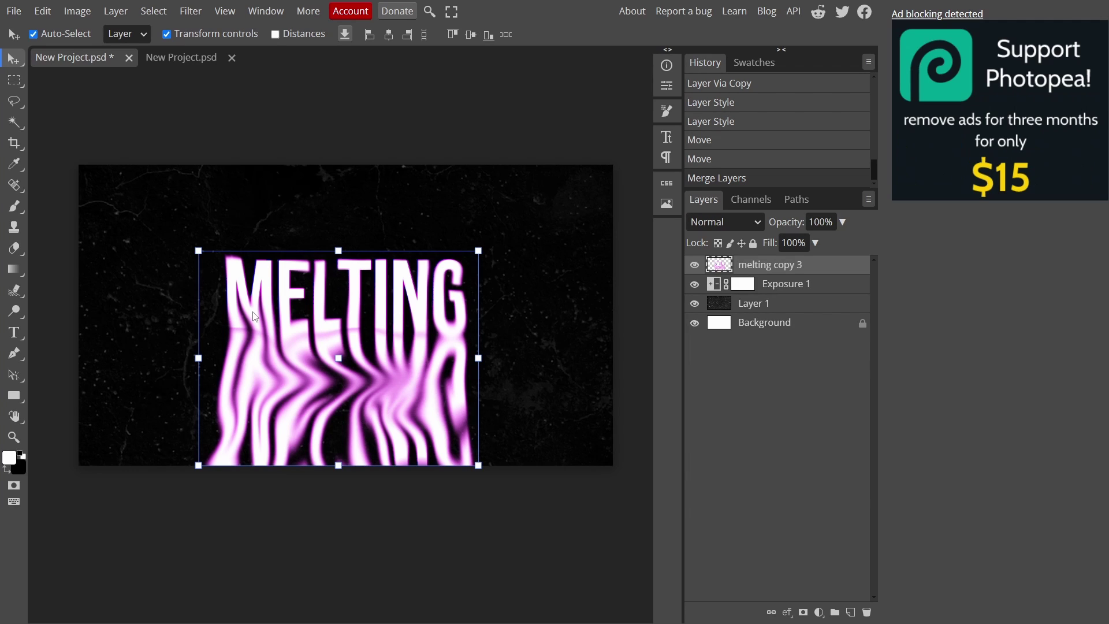
pyautogui.click(739, 228)
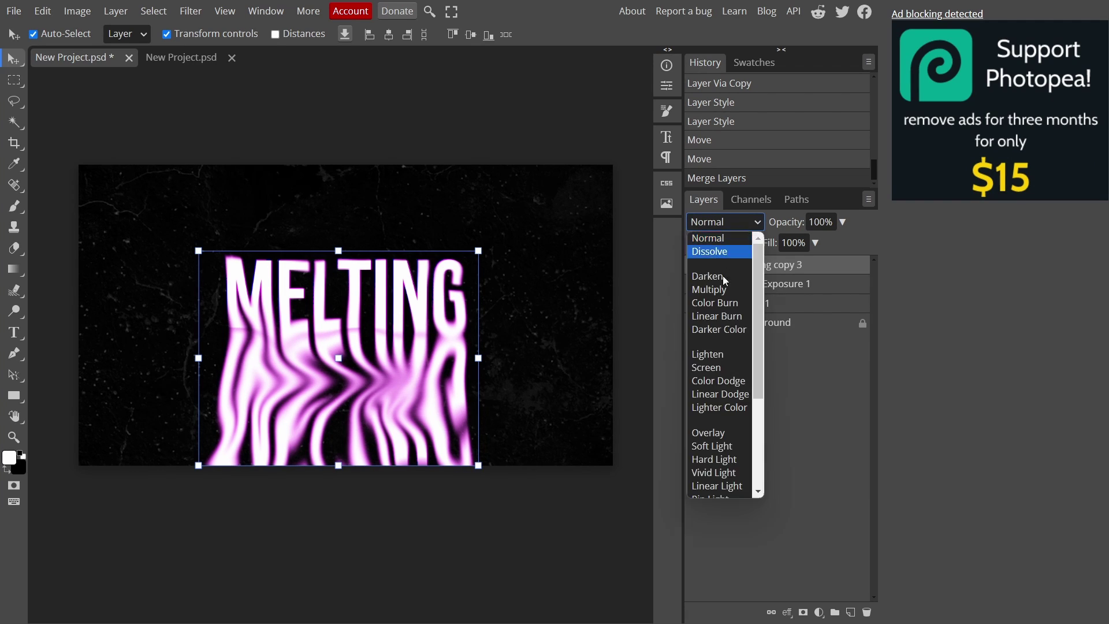
pyautogui.click(720, 377)
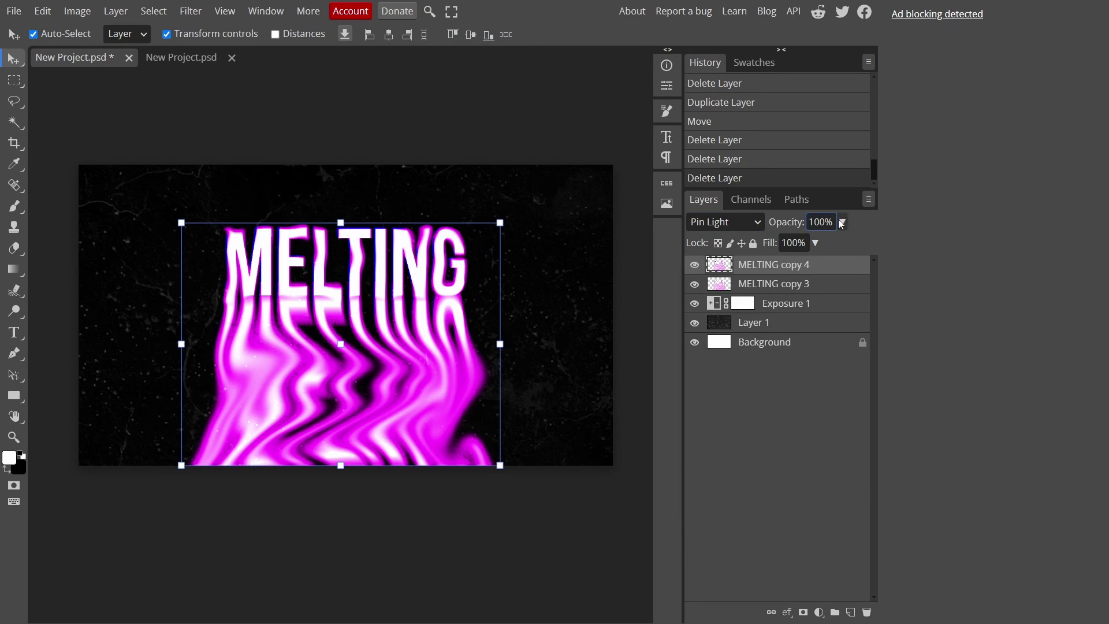
# Step: Try the layer opacity at 62%, then restore it to 100%
pyautogui.click(842, 224)
pyautogui.moveTo(842, 242); pyautogui.dragTo(917, 224)
pyautogui.click(847, 219)
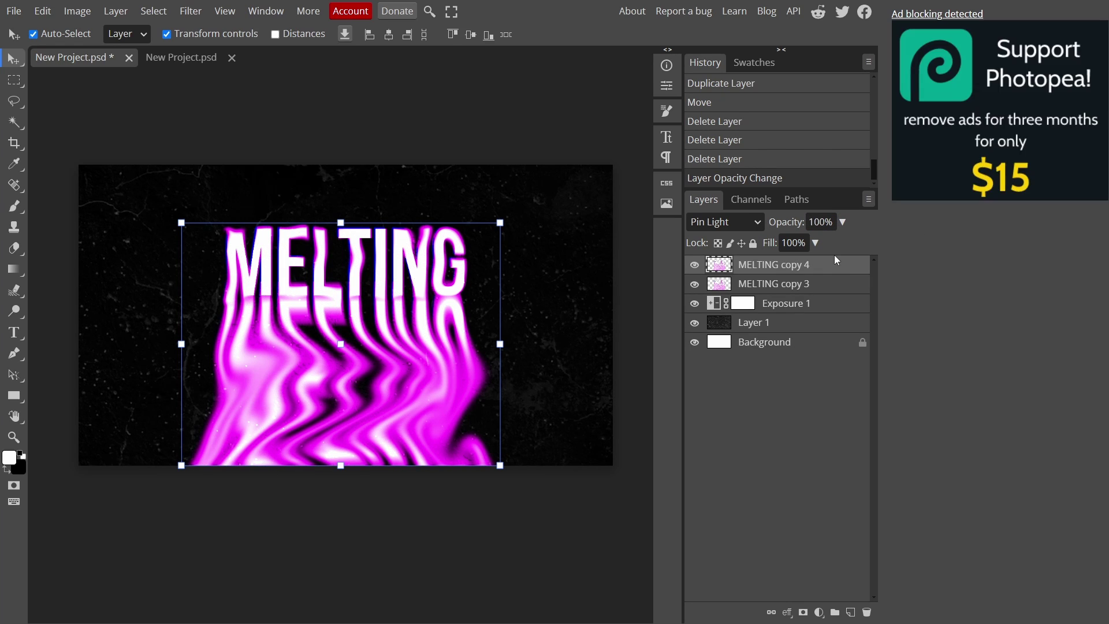
# Step: Add a new empty layer and sample the magenta colour from the MELTING text for a soft brush
pyautogui.click(851, 612)
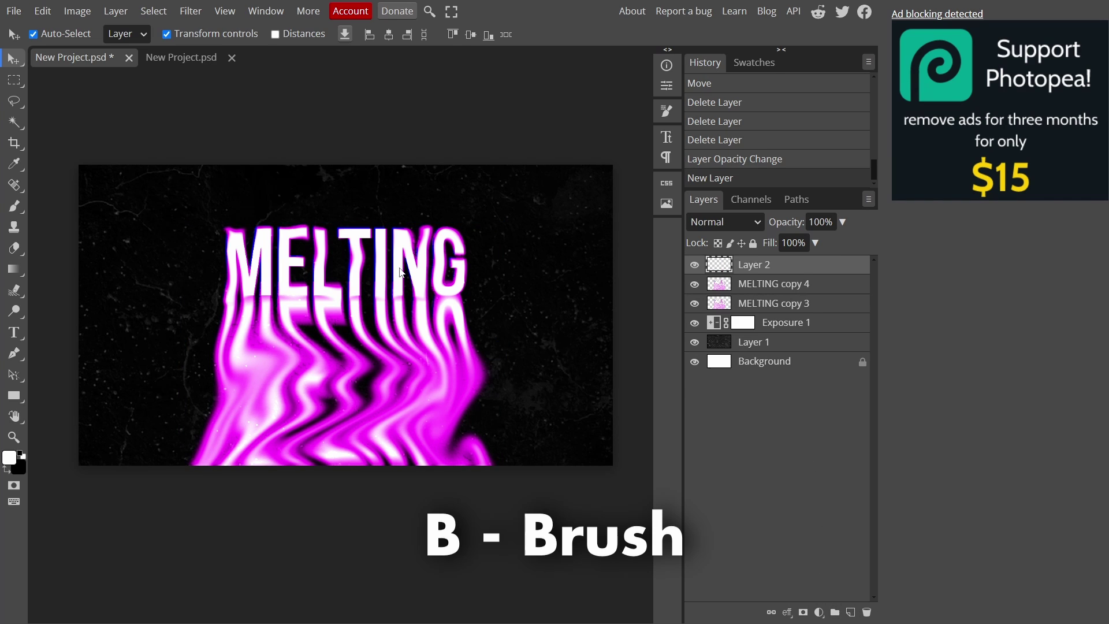
pyautogui.press('b')
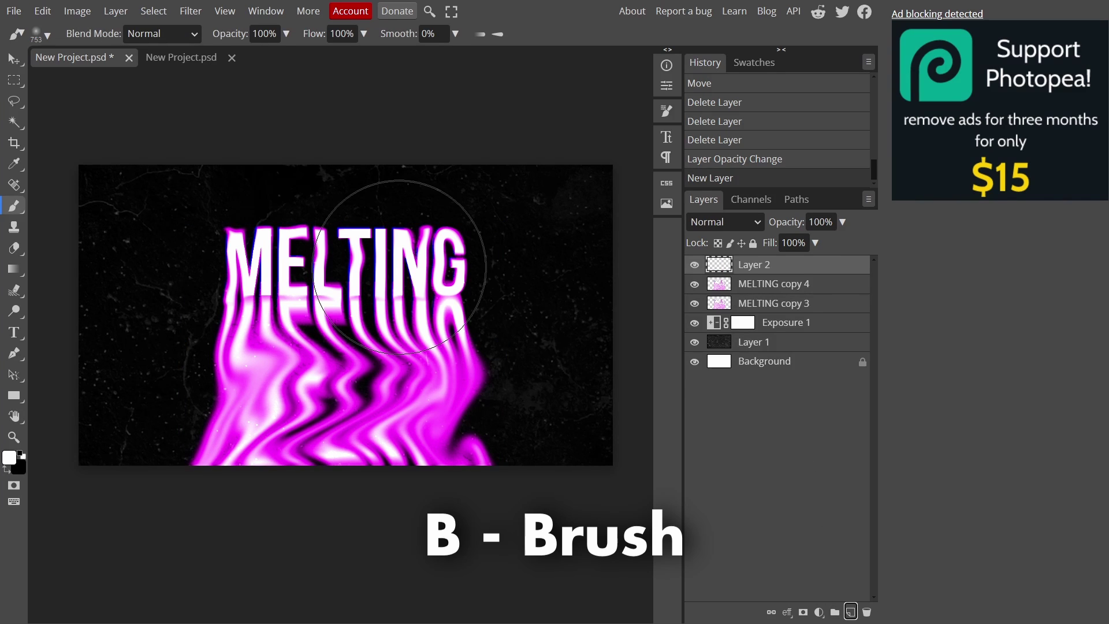
pyautogui.click(46, 35)
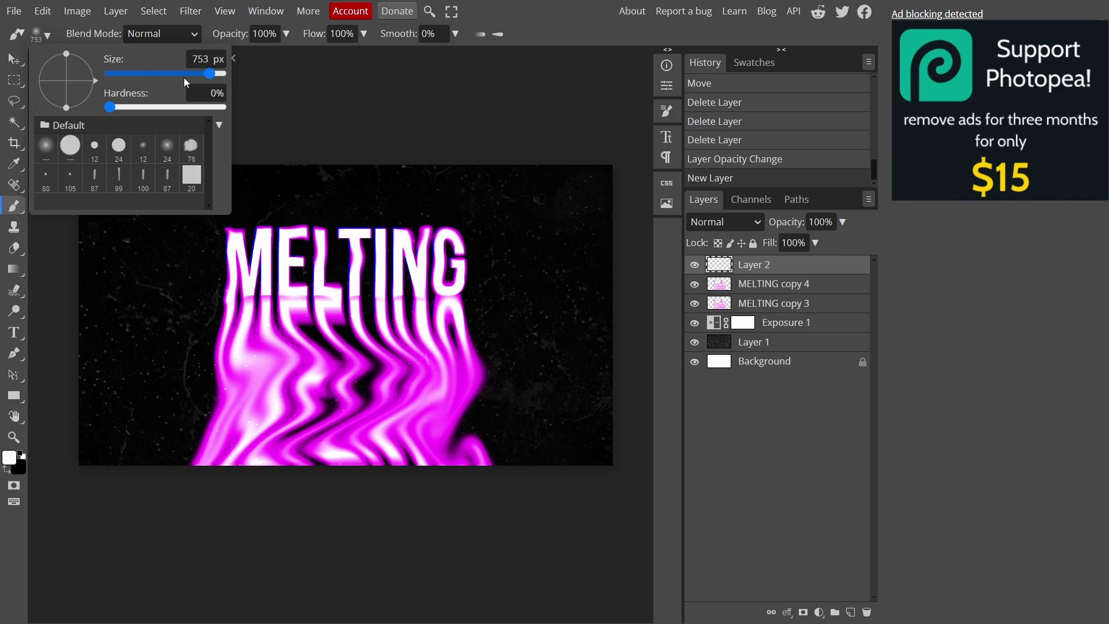
pyautogui.click(48, 35)
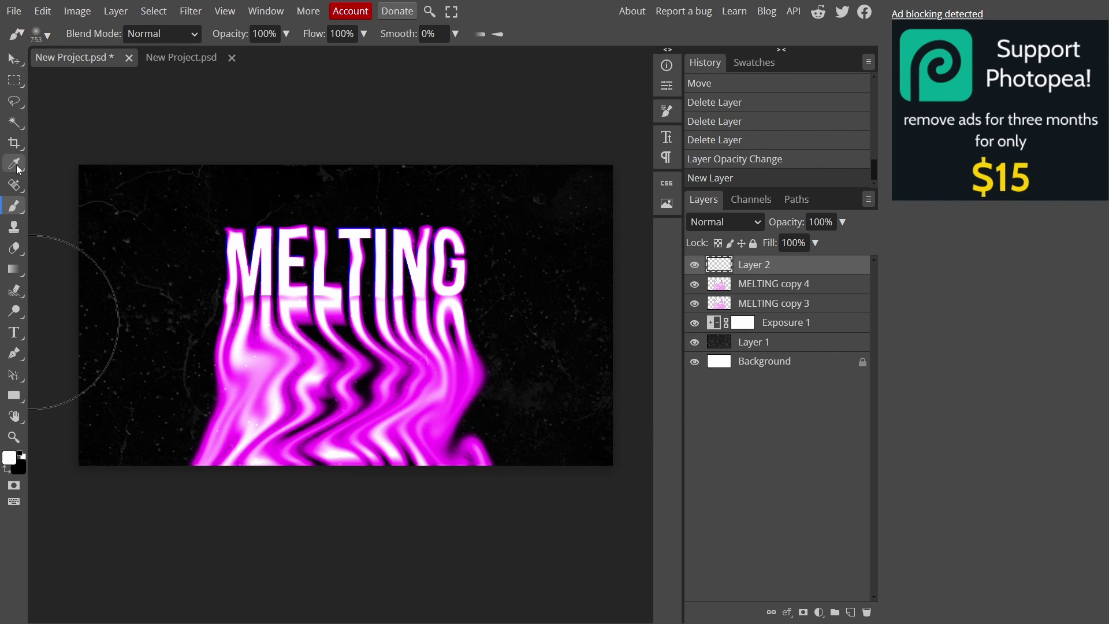
pyautogui.press('i')
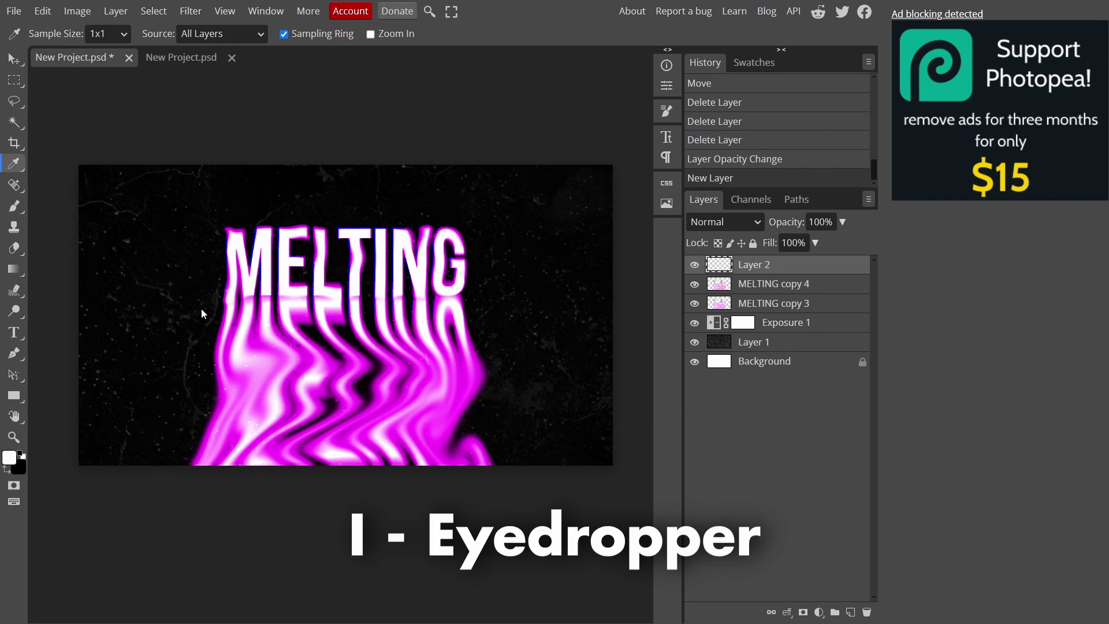
pyautogui.moveTo(302, 245); pyautogui.dragTo(306, 237)
# Step: Paint magenta glows into the lower left and right corners, then adjust the painting colour to purple
pyautogui.press('b')
pyautogui.click(104, 457)
pyautogui.click(583, 434)
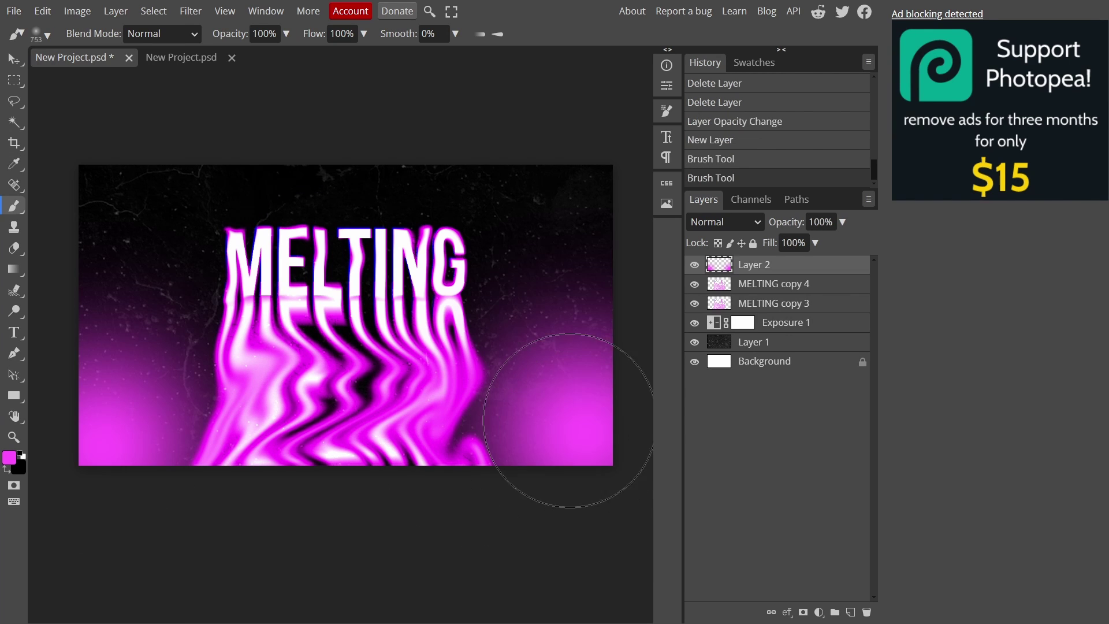
pyautogui.click(21, 458)
pyautogui.click(10, 458)
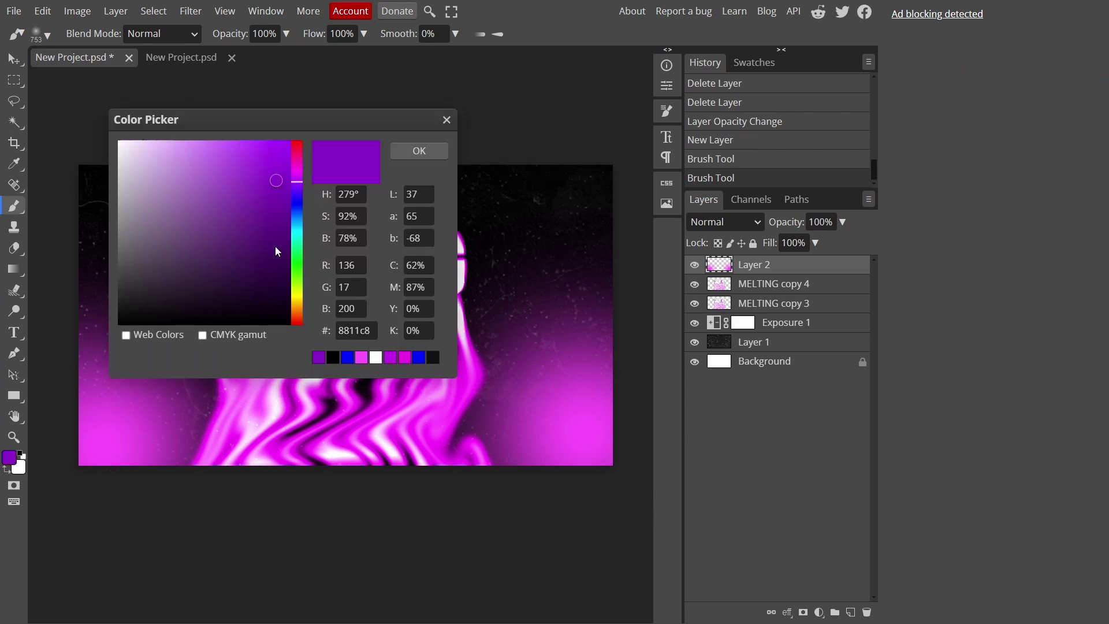
pyautogui.moveTo(295, 186); pyautogui.dragTo(297, 183)
pyautogui.click(430, 148)
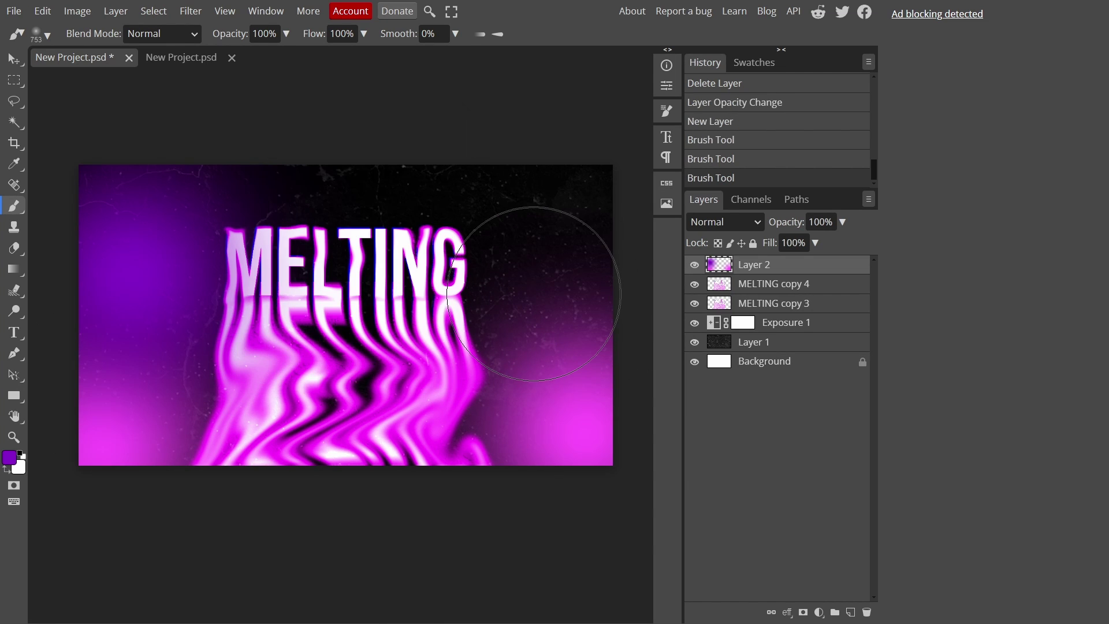
# Step: Set the glow layer, Layer 2, to Screen blending at 22% opacity
pyautogui.scroll(-2, 733, 221)
pyautogui.click(734, 221)
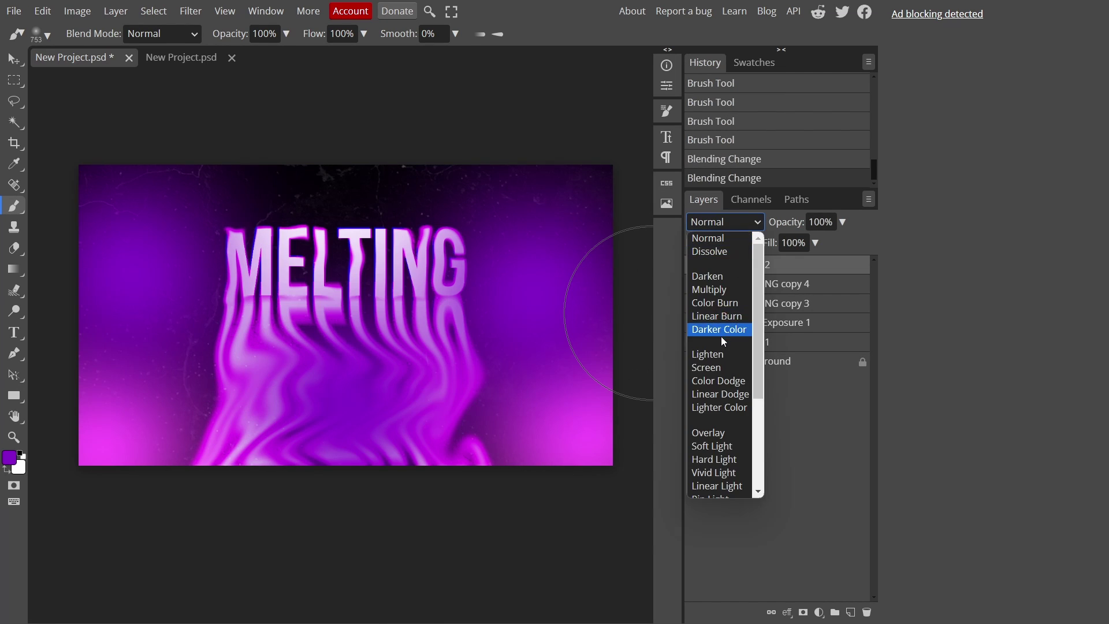
pyautogui.click(722, 366)
pyautogui.click(841, 222)
pyautogui.moveTo(833, 235); pyautogui.dragTo(790, 244)
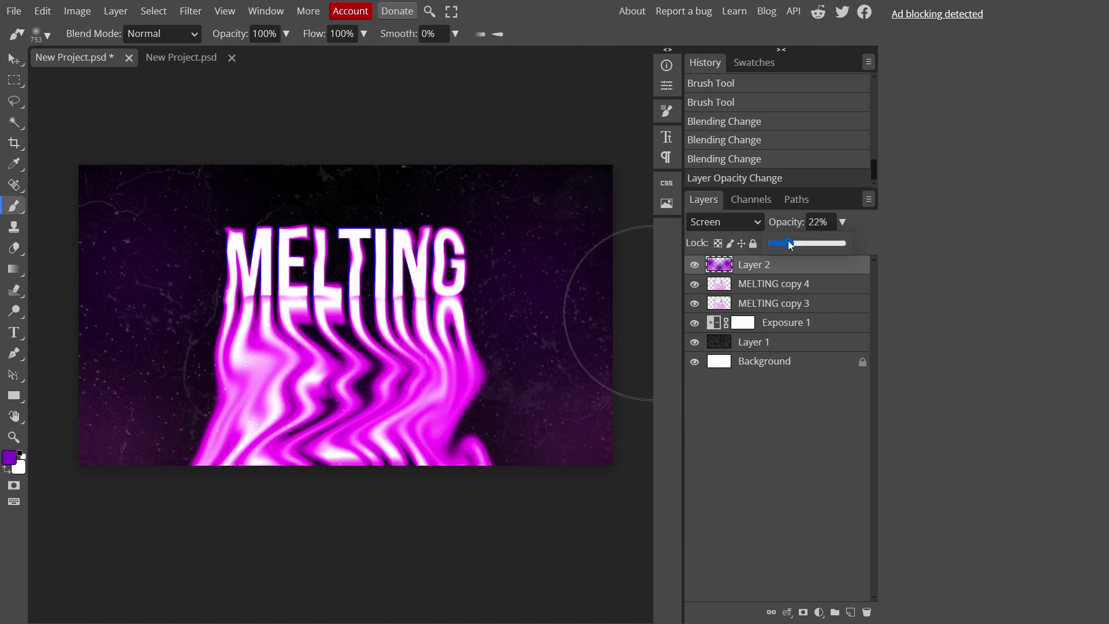
pyautogui.press('v')
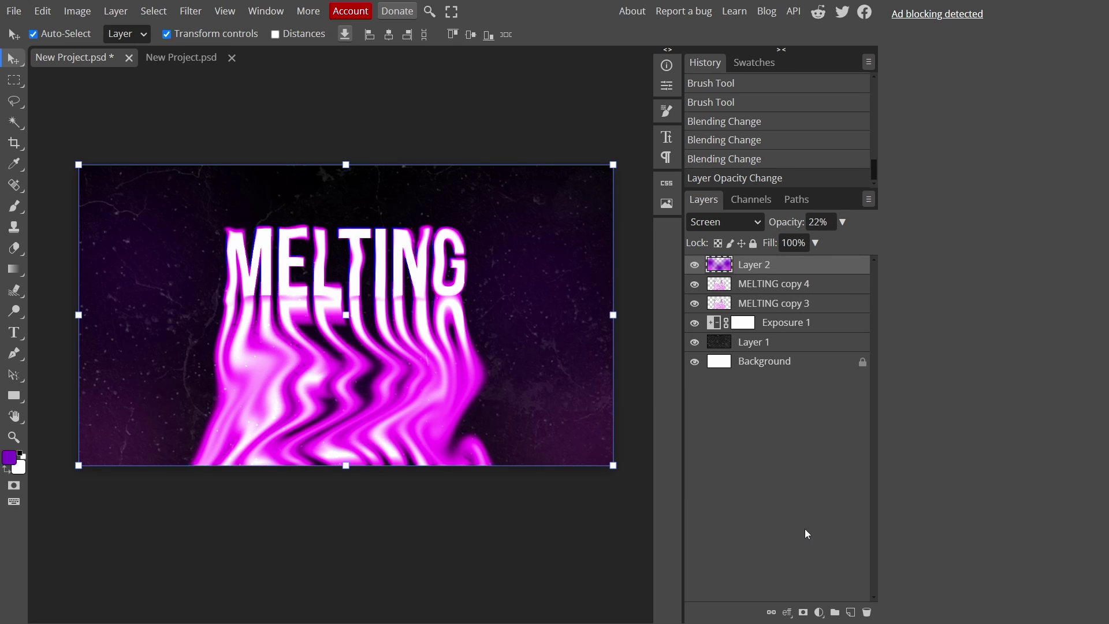
# Step: Add a Hue/Saturation adjustment layer with Hue -25 and saturation near neutral, turning the text purple
pyautogui.click(820, 613)
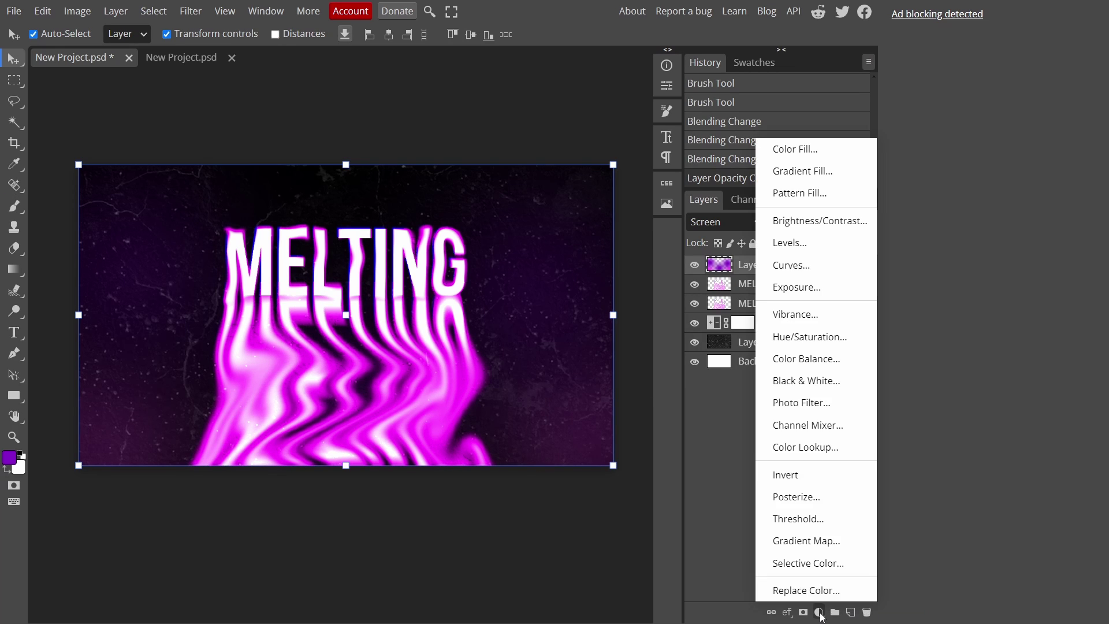
pyautogui.click(804, 336)
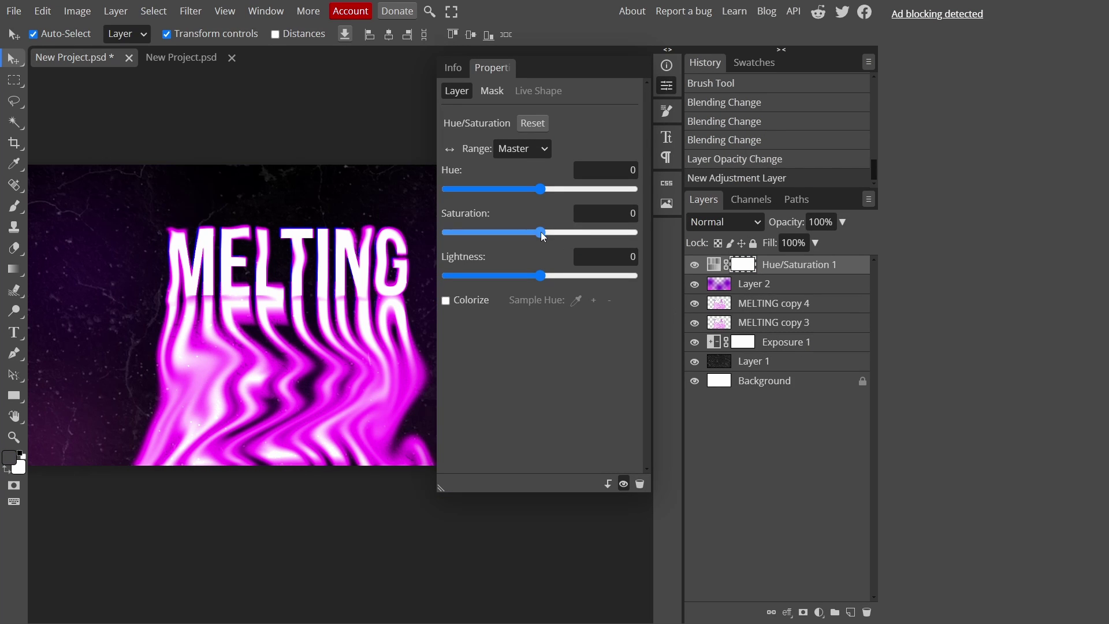
pyautogui.moveTo(540, 233); pyautogui.dragTo(647, 230)
pyautogui.moveTo(540, 189); pyautogui.dragTo(591, 189)
pyautogui.moveTo(632, 232); pyautogui.dragTo(447, 234)
pyautogui.click(541, 232)
pyautogui.moveTo(591, 189); pyautogui.dragTo(526, 198)
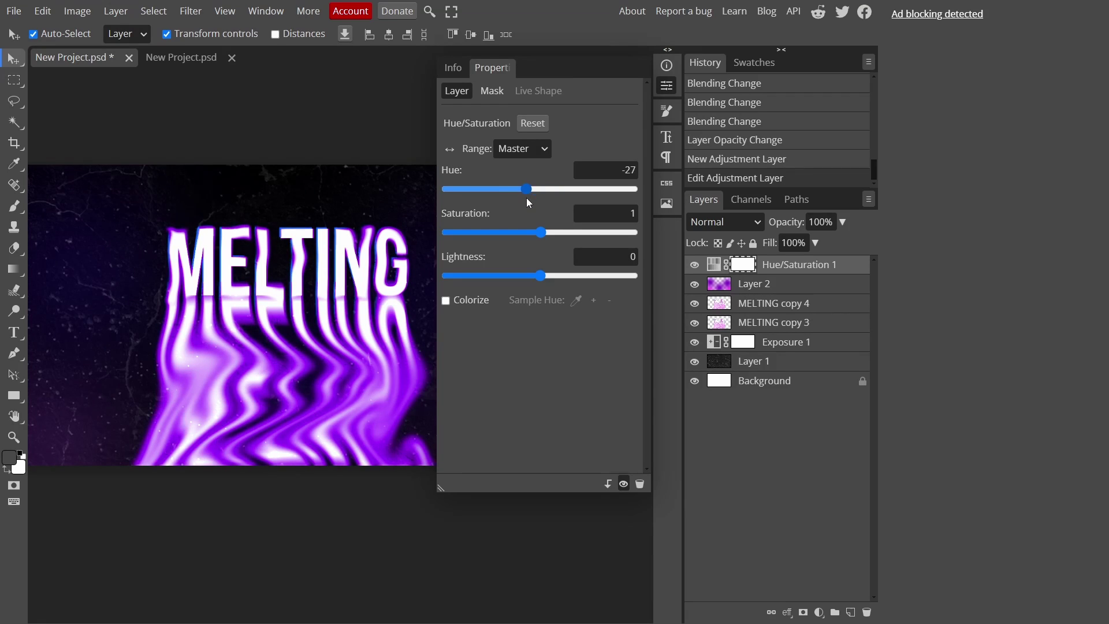
pyautogui.click(667, 88)
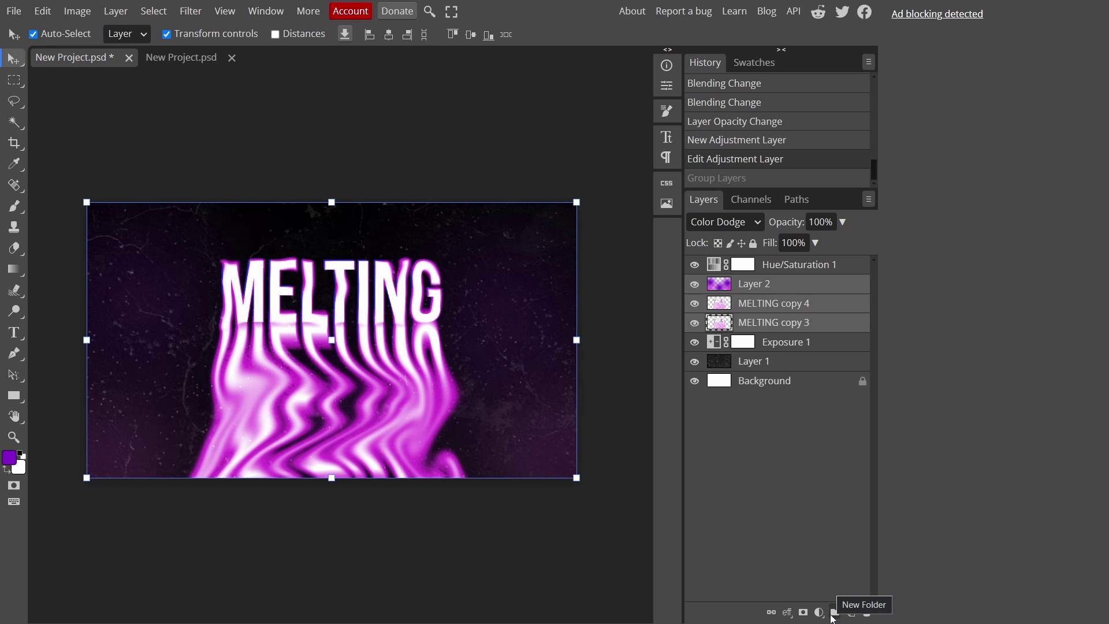
# Step: Apply a 20% monochromatic Add Noise filter to MELTING copy 4, then select Layer 2
pyautogui.click(834, 614)
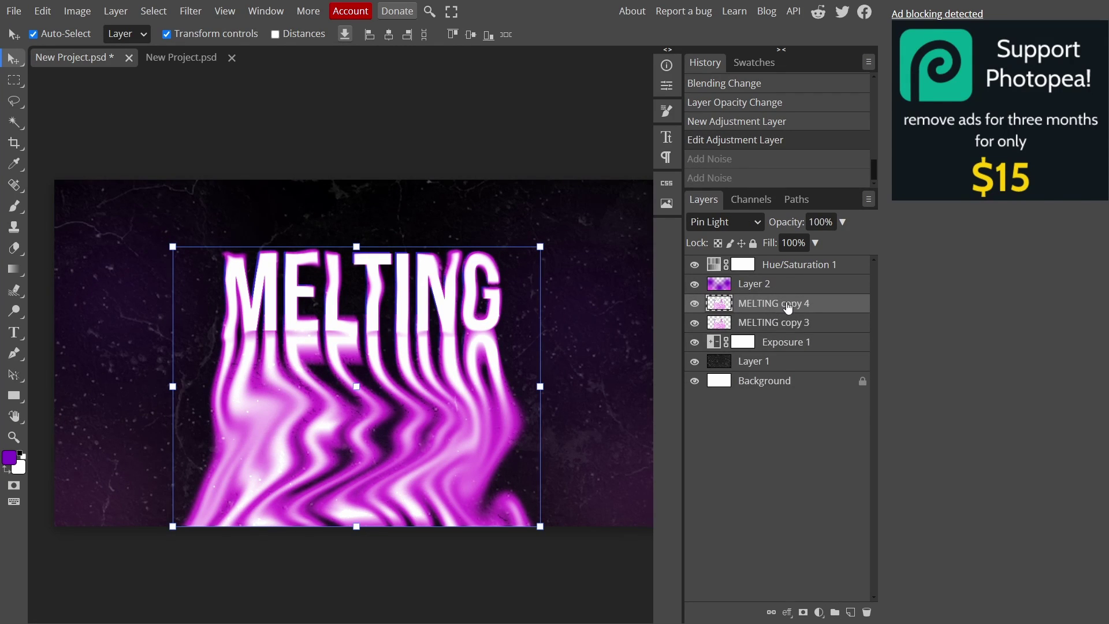
pyautogui.click(191, 11)
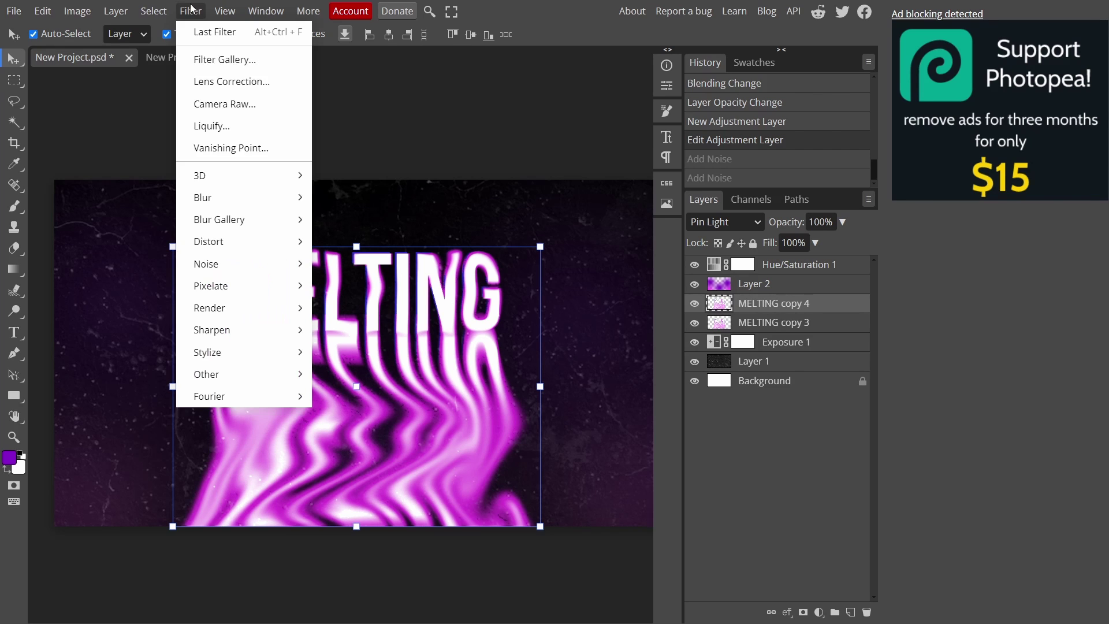
pyautogui.moveTo(260, 264)
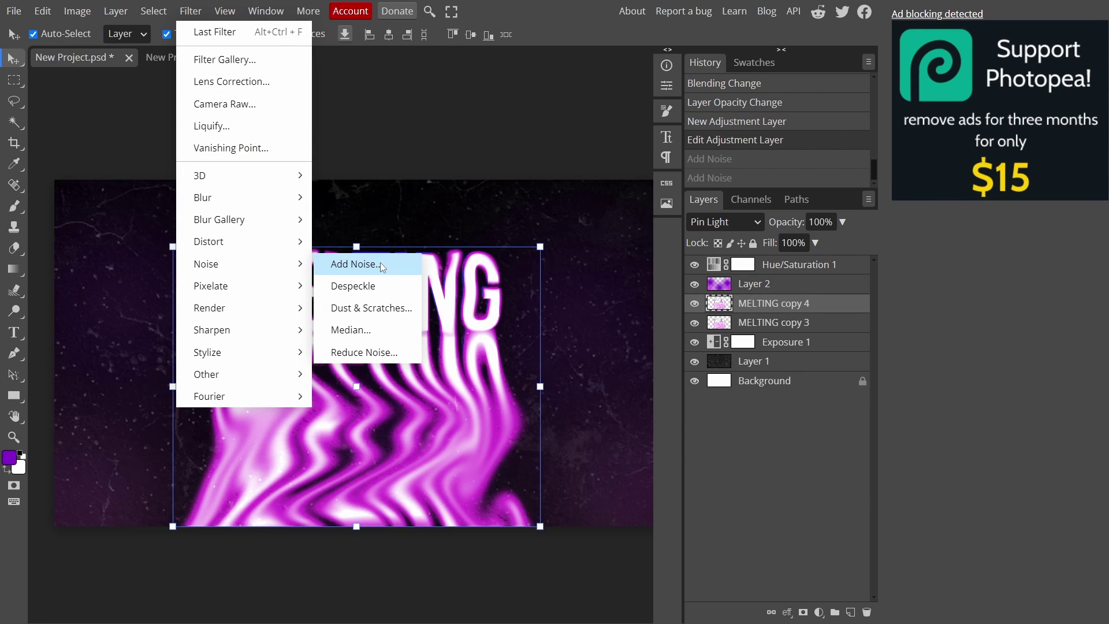
pyautogui.click(380, 263)
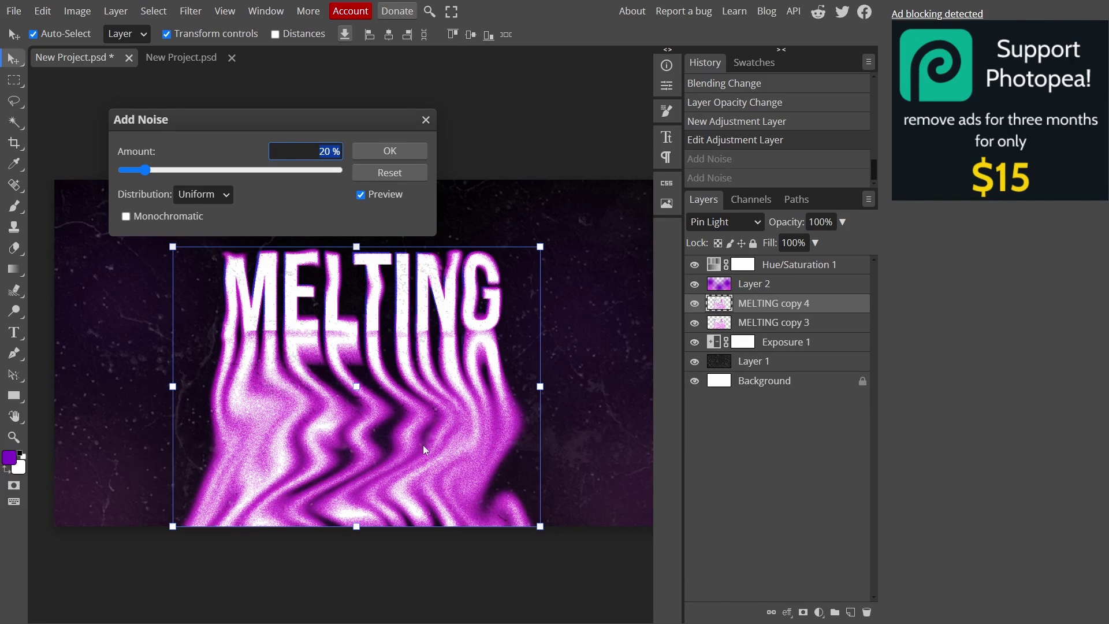
pyautogui.click(125, 218)
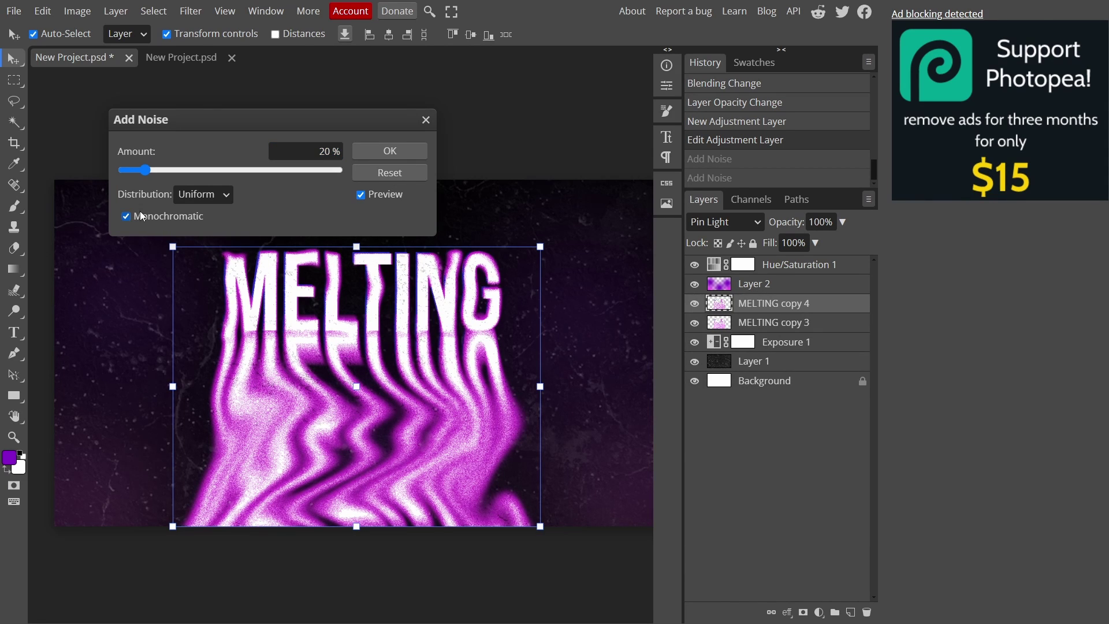
pyautogui.click(417, 154)
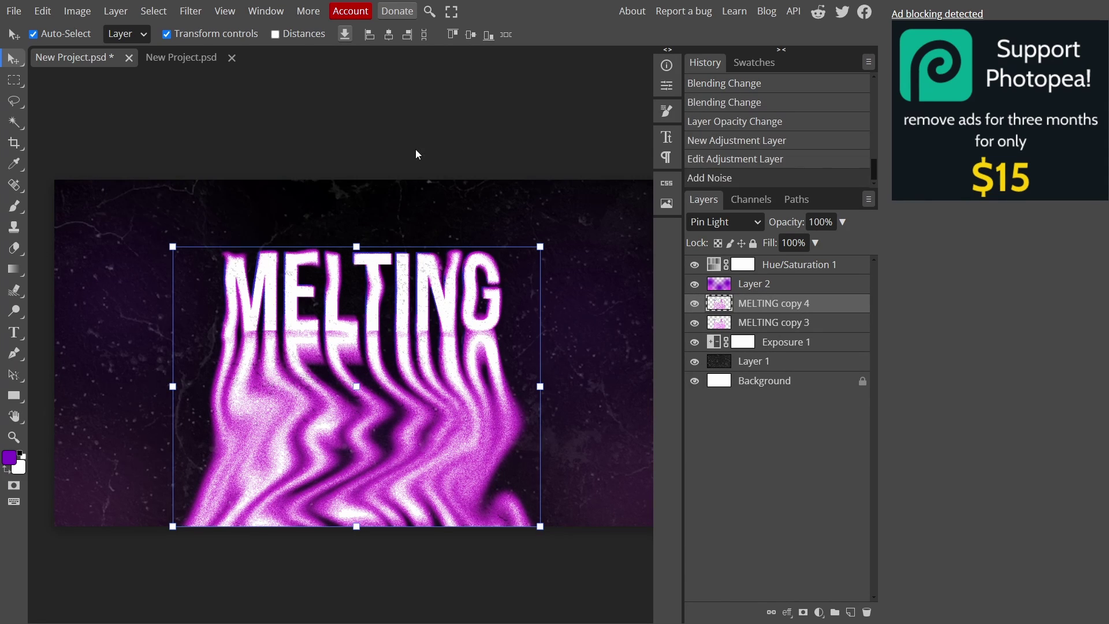
pyautogui.click(780, 284)
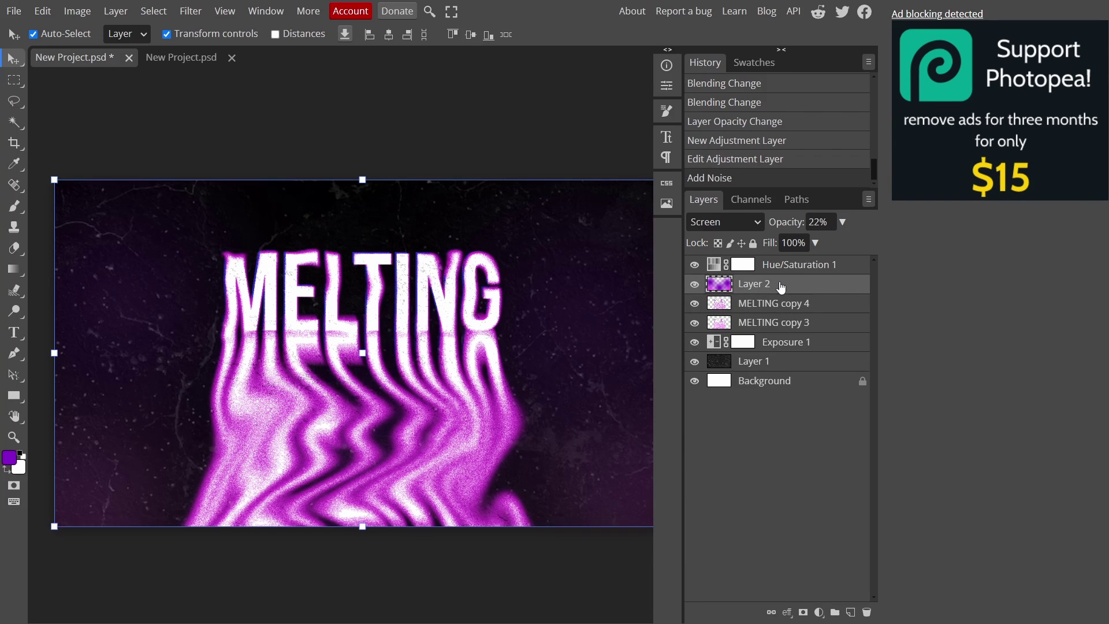
# Step: Bring up the Filter menu to apply further noise to the melting text
pyautogui.click(191, 11)
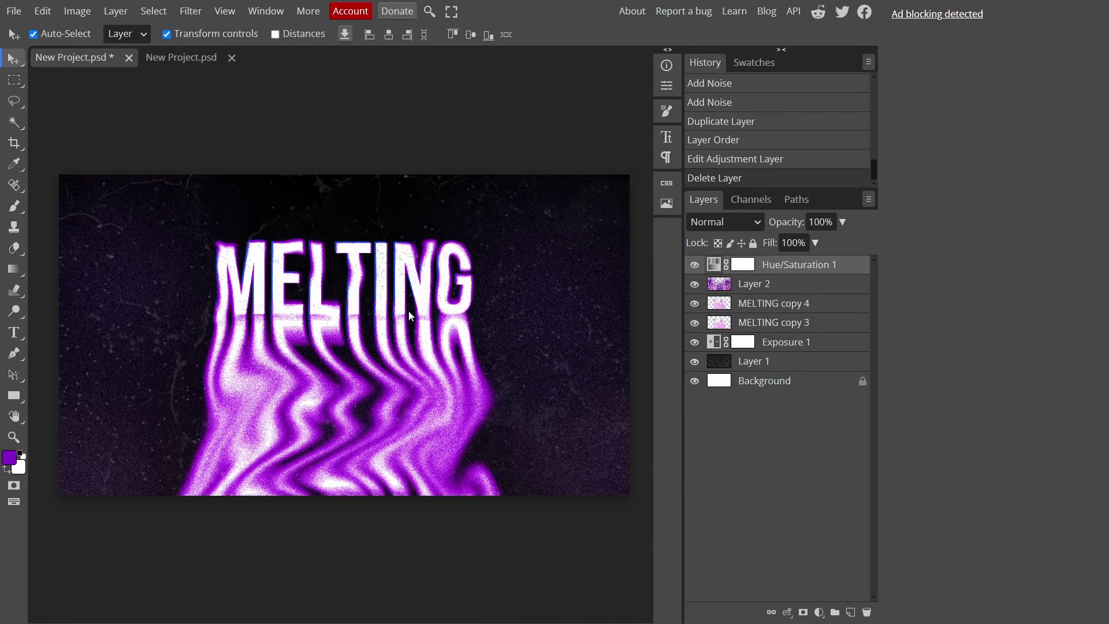